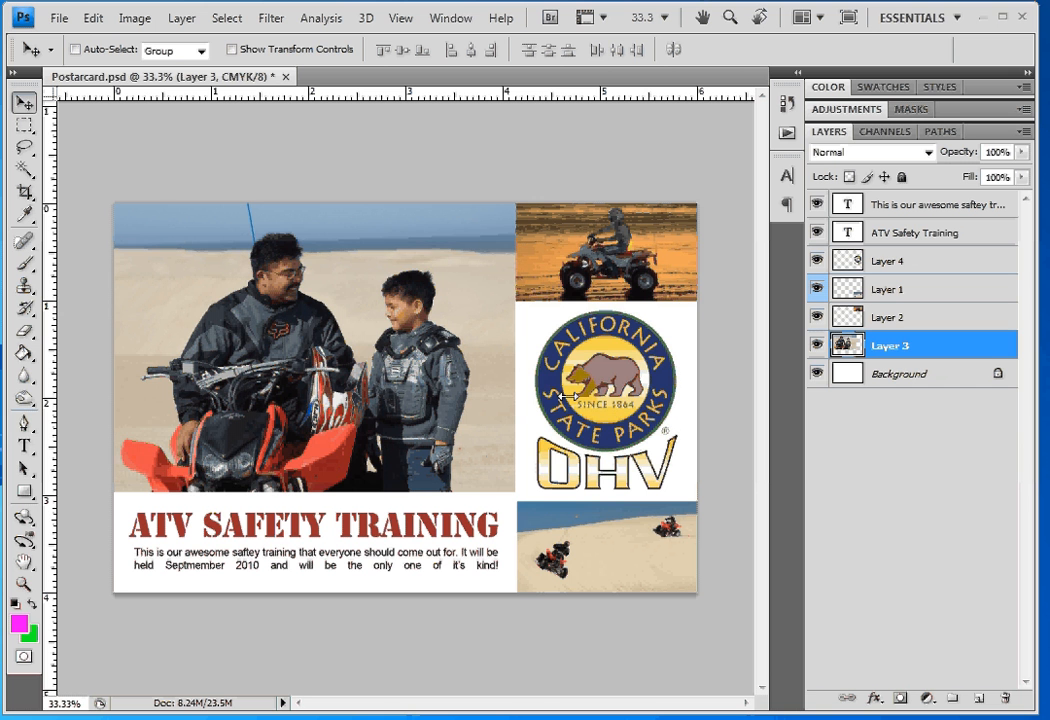
# - Toggle the visibility of Layer 1 and Layer 4 off and on to check which postcard element each one holds
pyautogui.click(316, 236)
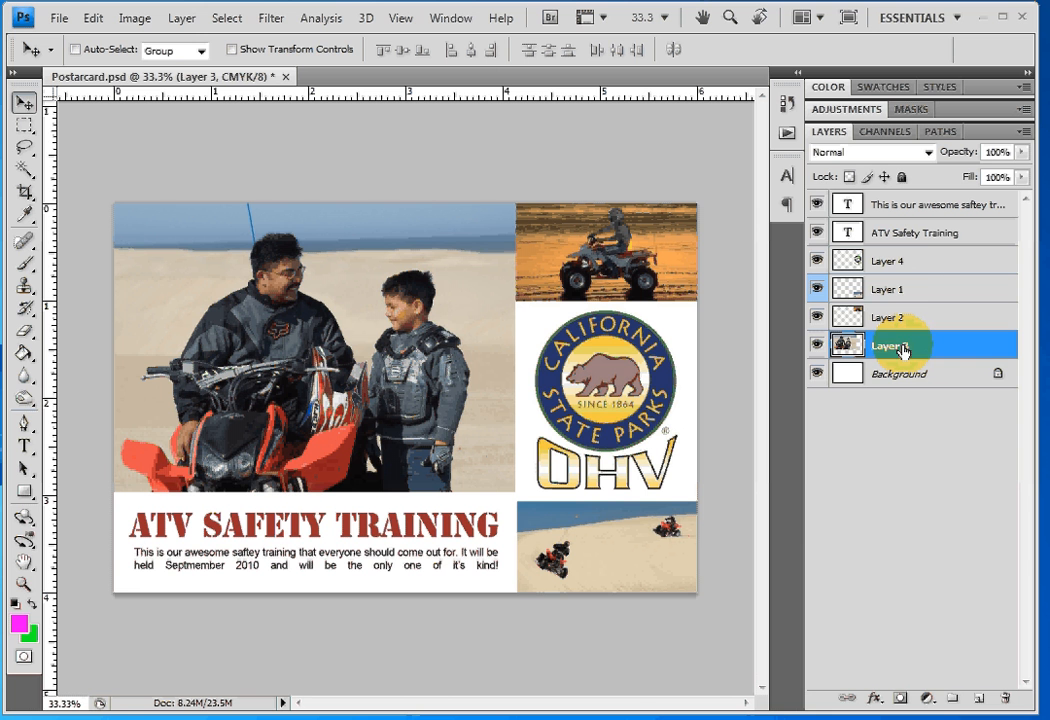
pyautogui.moveTo(903, 351)
pyautogui.mouseDown()
pyautogui.moveTo(888, 308)
pyautogui.moveTo(902, 361)
pyautogui.mouseUp()
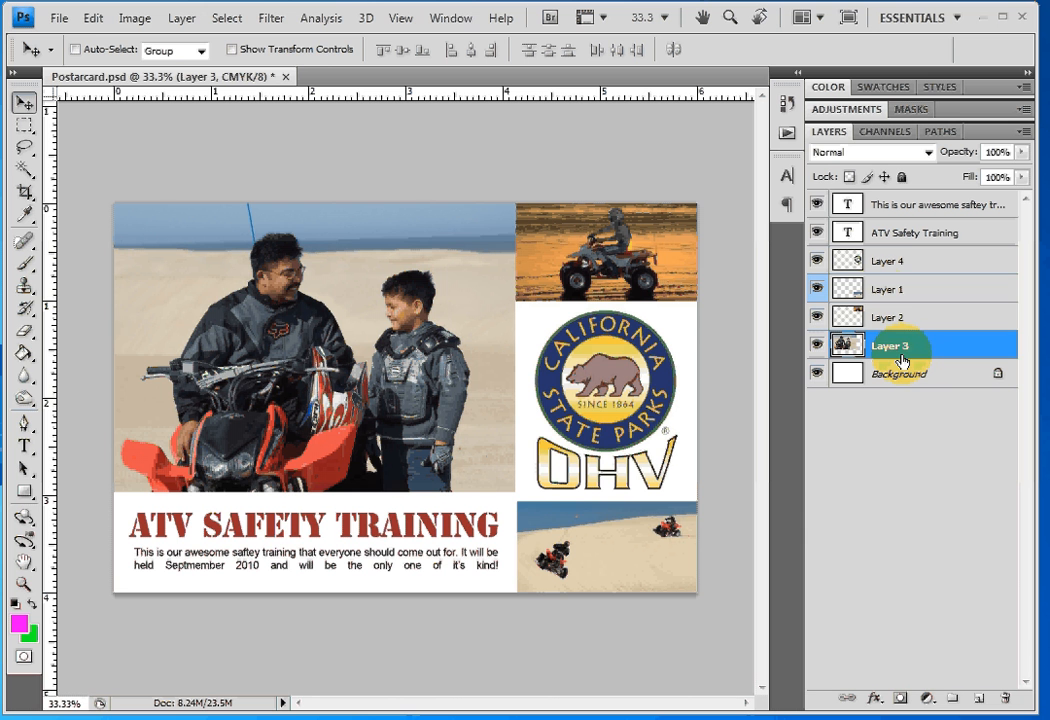
pyautogui.click(840, 292)
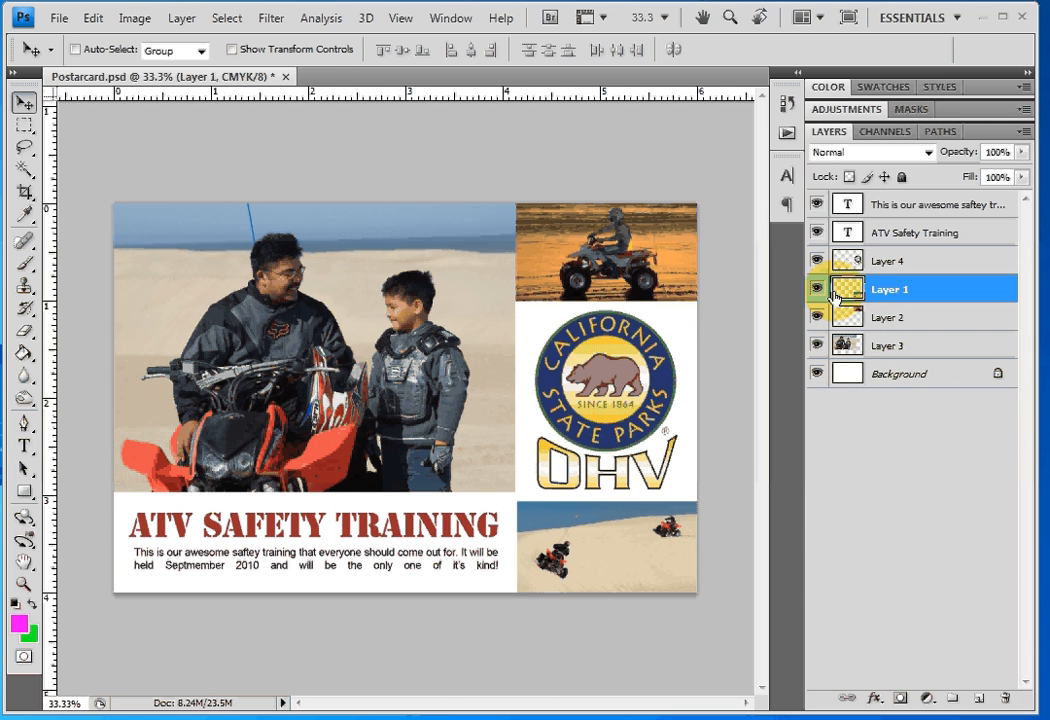
pyautogui.click(817, 289)
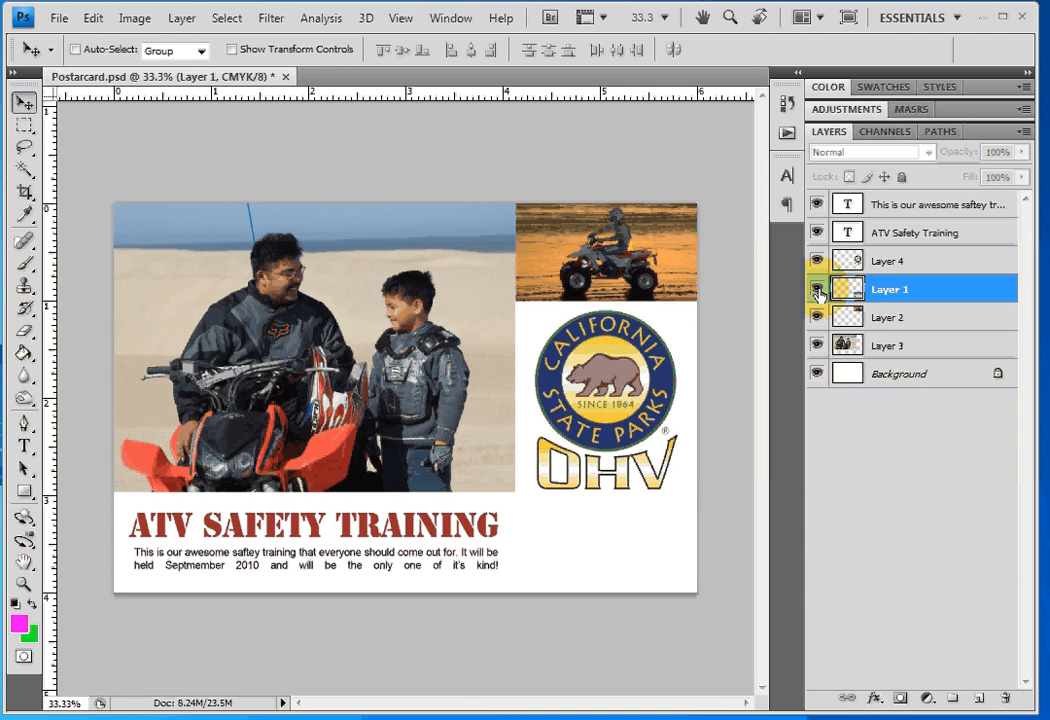
pyautogui.click(817, 290)
pyautogui.click(817, 290)
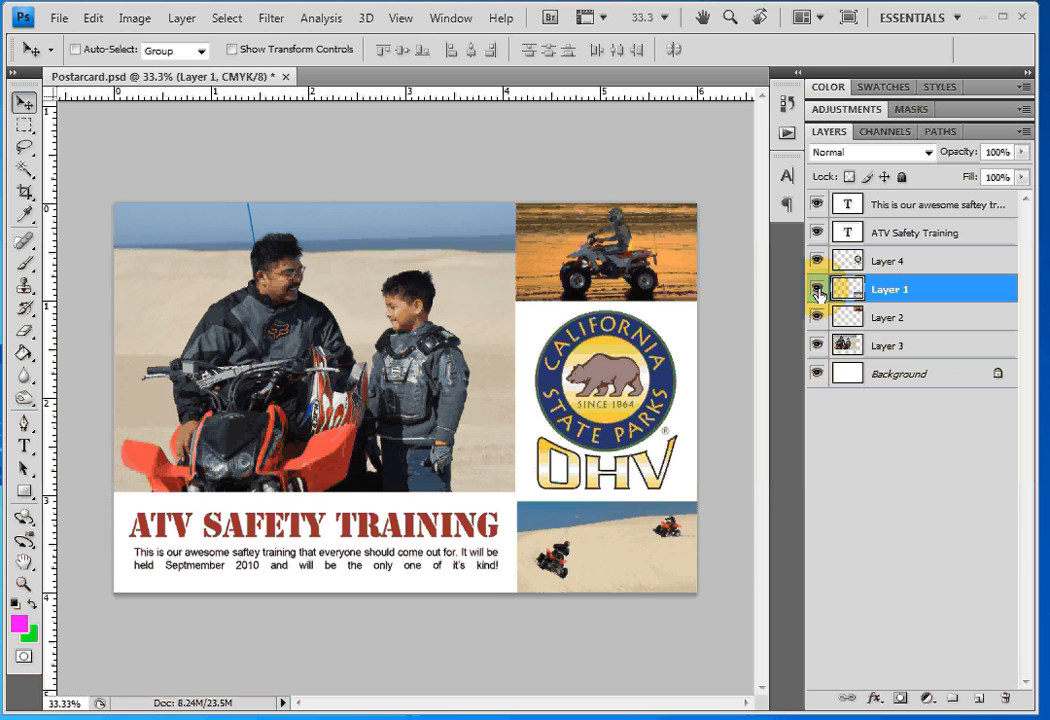
pyautogui.click(817, 290)
pyautogui.click(817, 290)
pyautogui.click(818, 262)
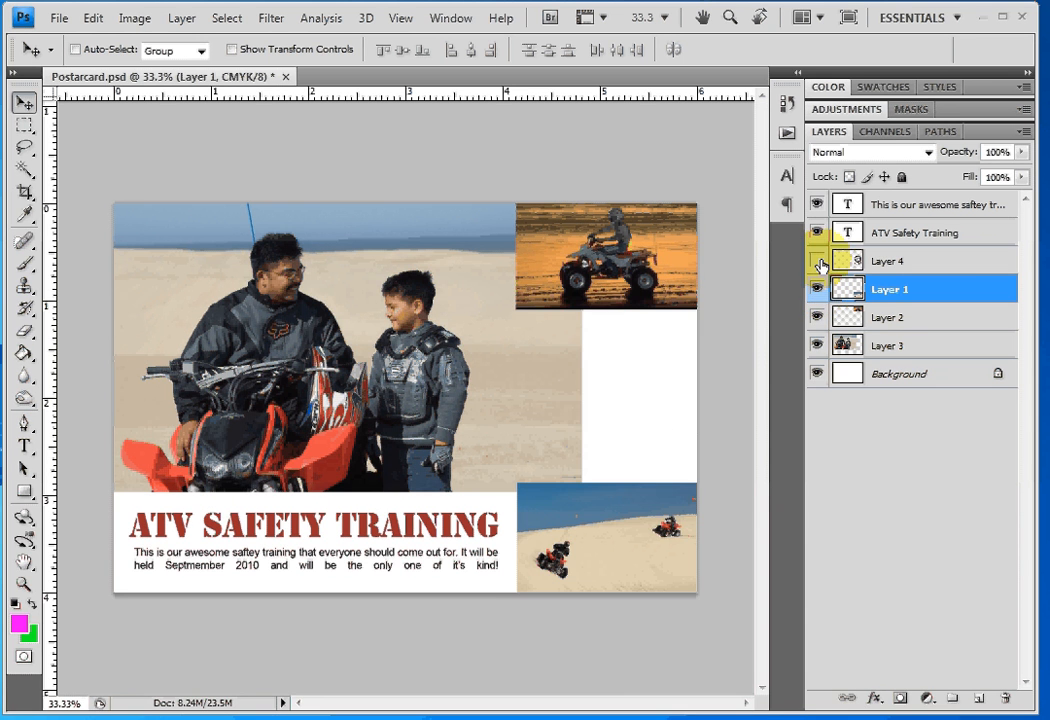
pyautogui.click(818, 262)
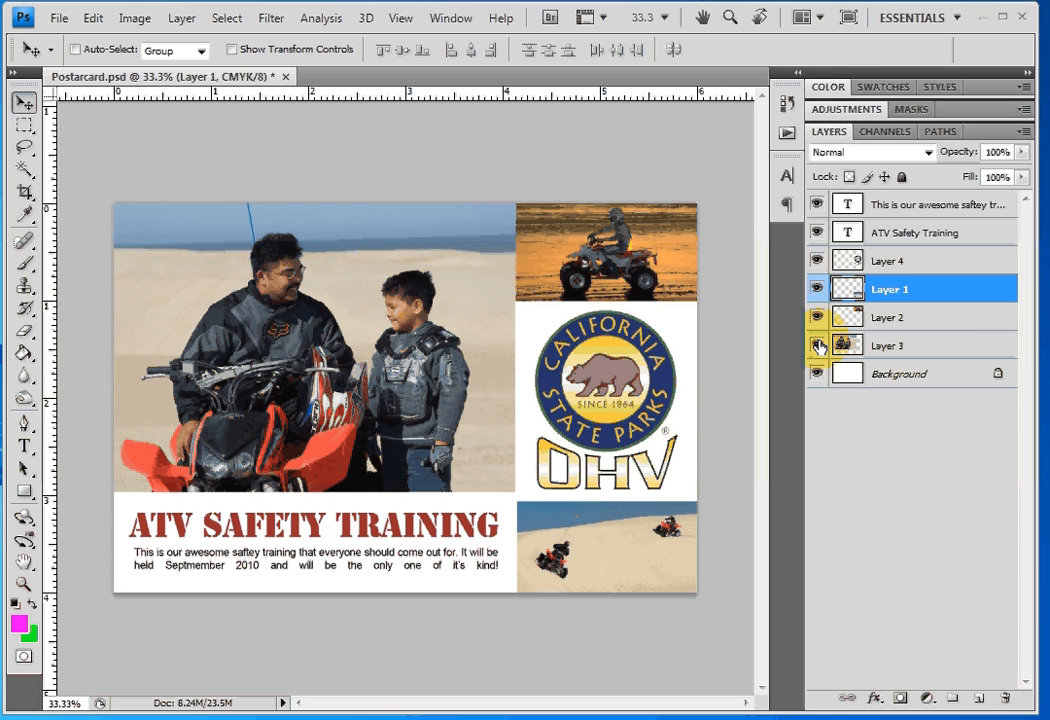
# - Rename Layer 3, the large photo of the man and boy, as "Father and Son" in its layer properties
pyautogui.click(880, 350)
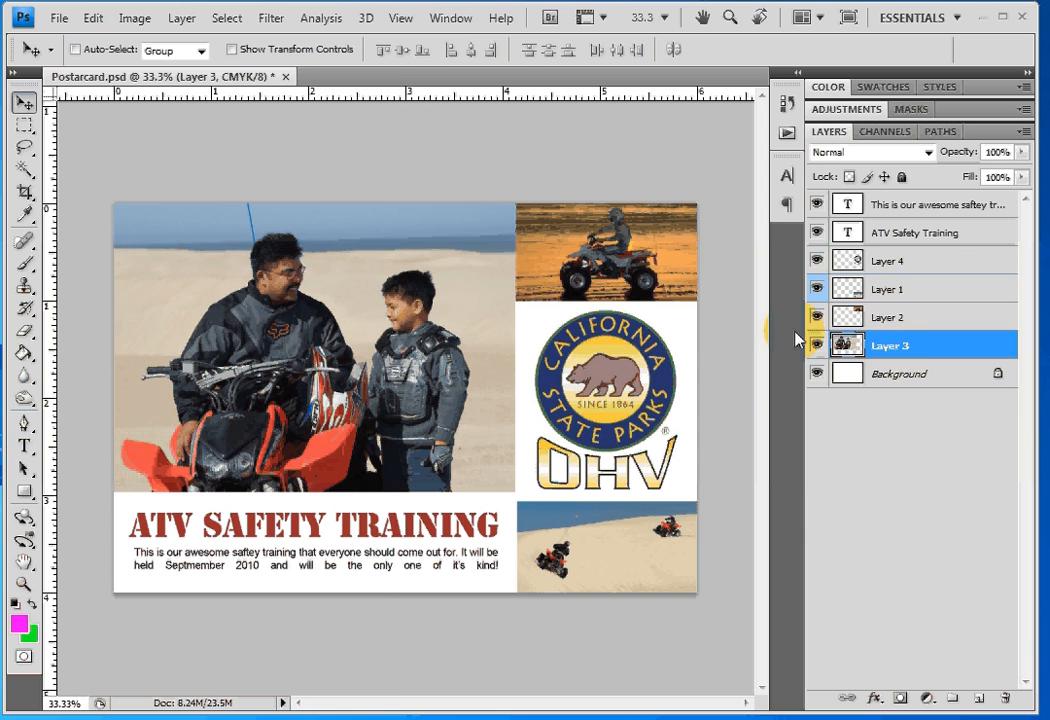
pyautogui.click(181, 18)
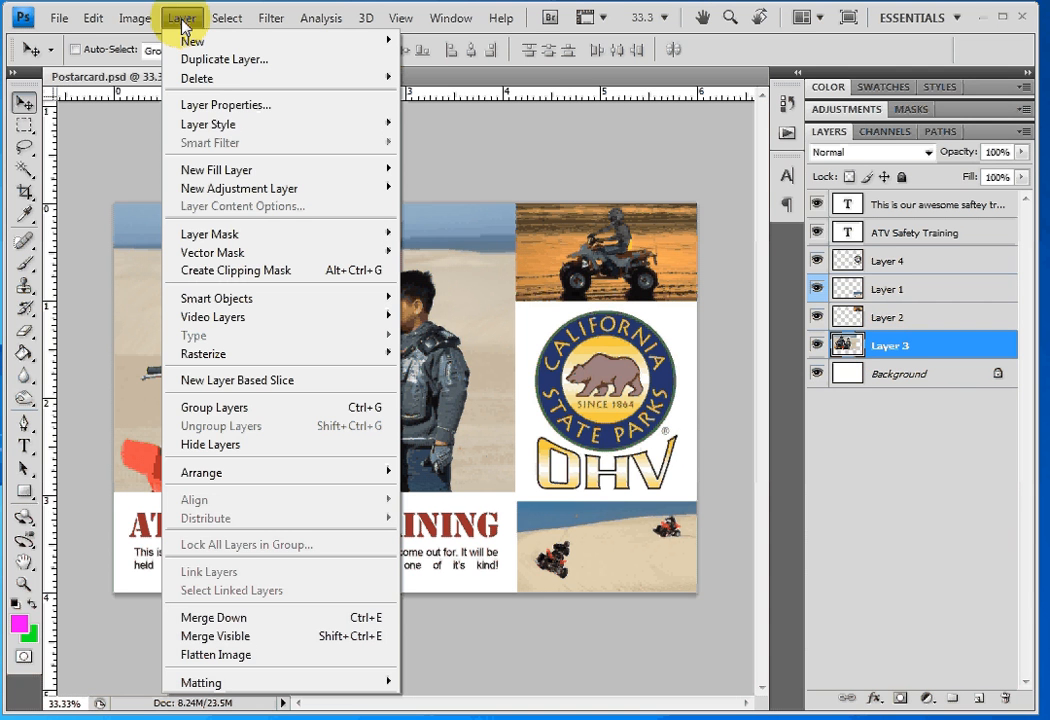
pyautogui.click(233, 105)
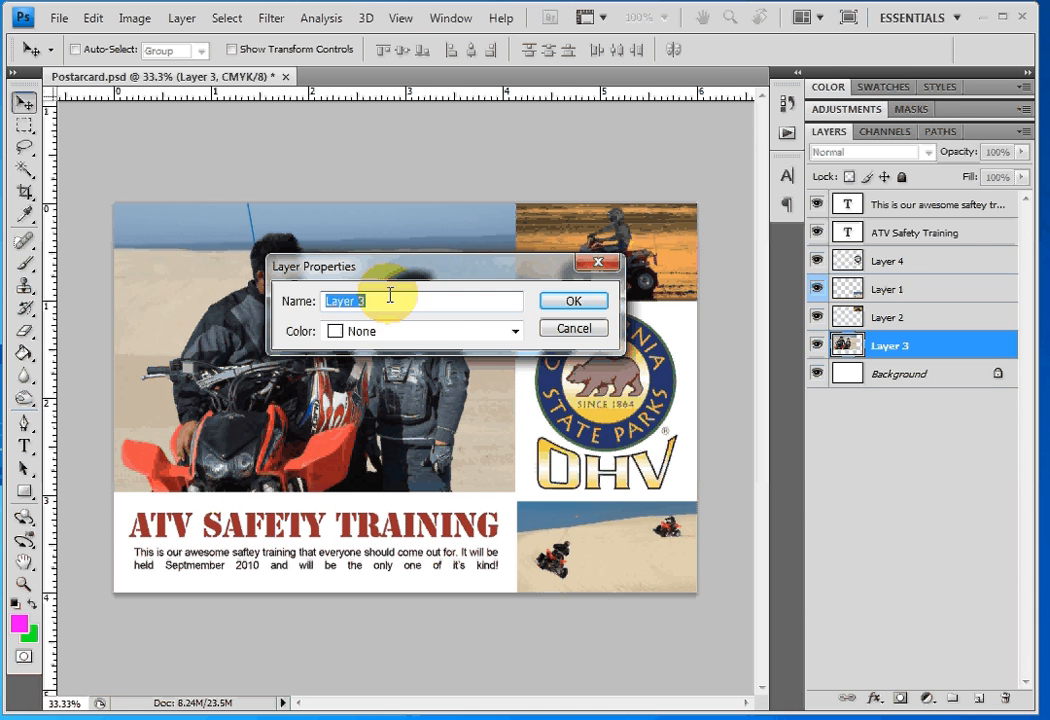
pyautogui.write('Father an')
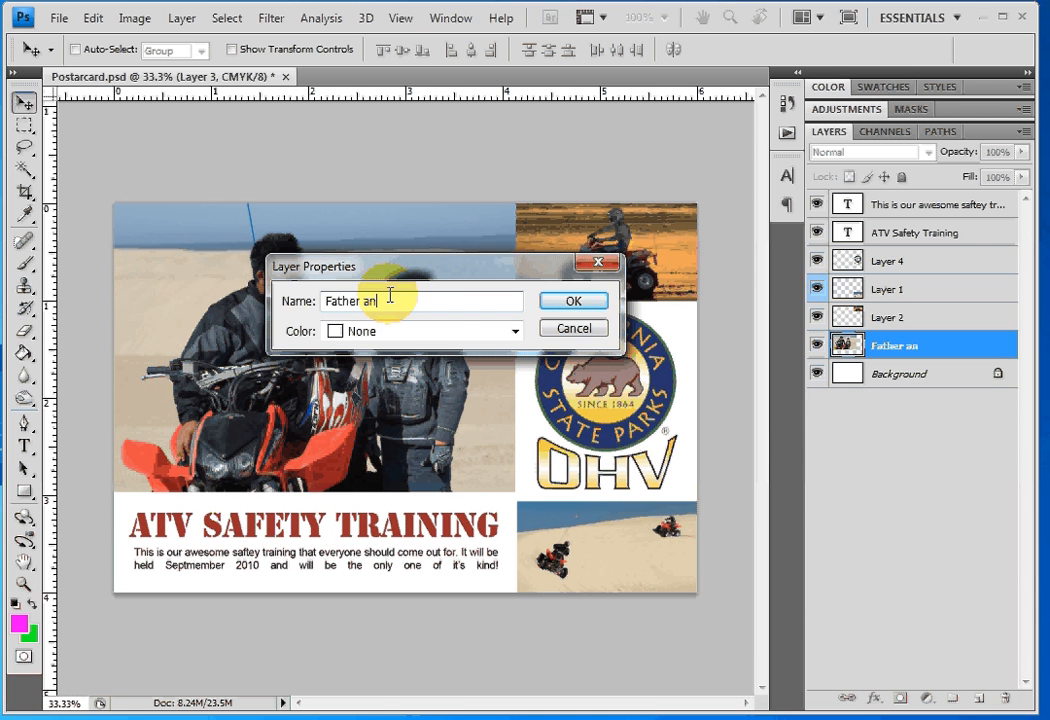
pyautogui.write('d Son')
pyautogui.click(568, 312)
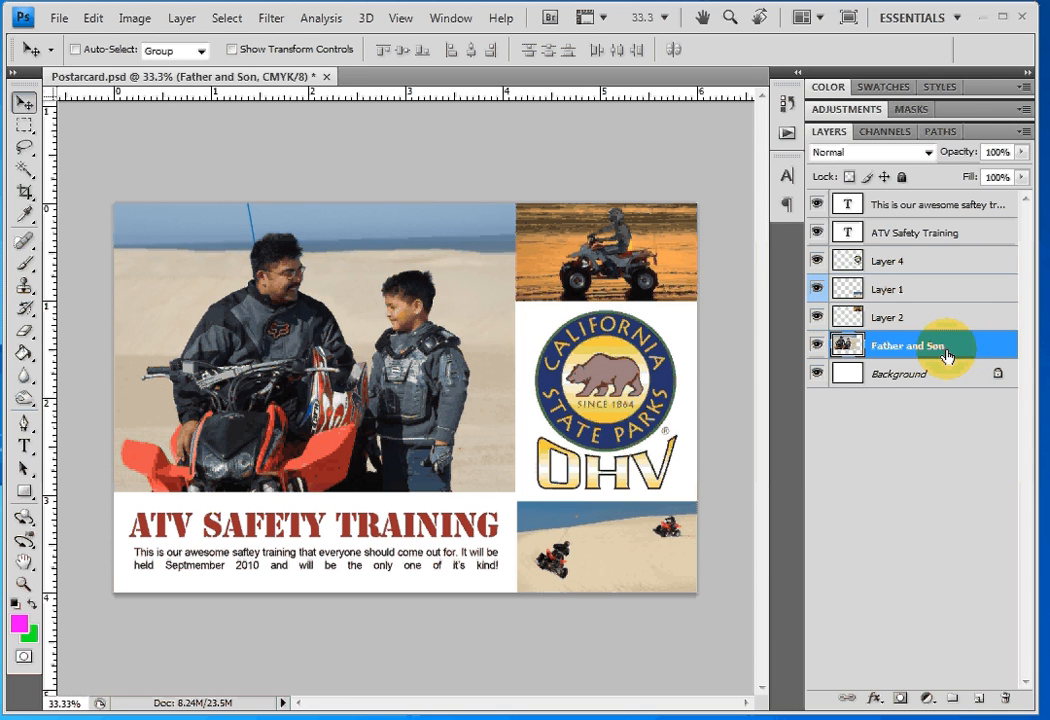
# - Rename Layer 2, the orange quad bike photo, as "ATV Sunset" in its layer properties
pyautogui.click(856, 317)
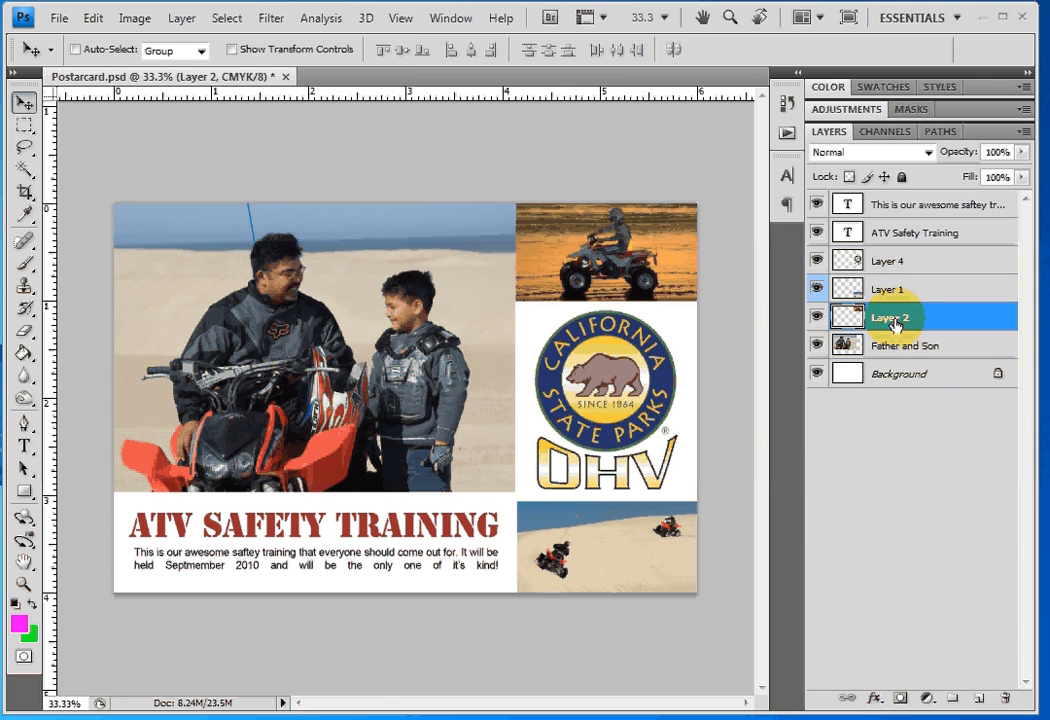
pyautogui.click(181, 18)
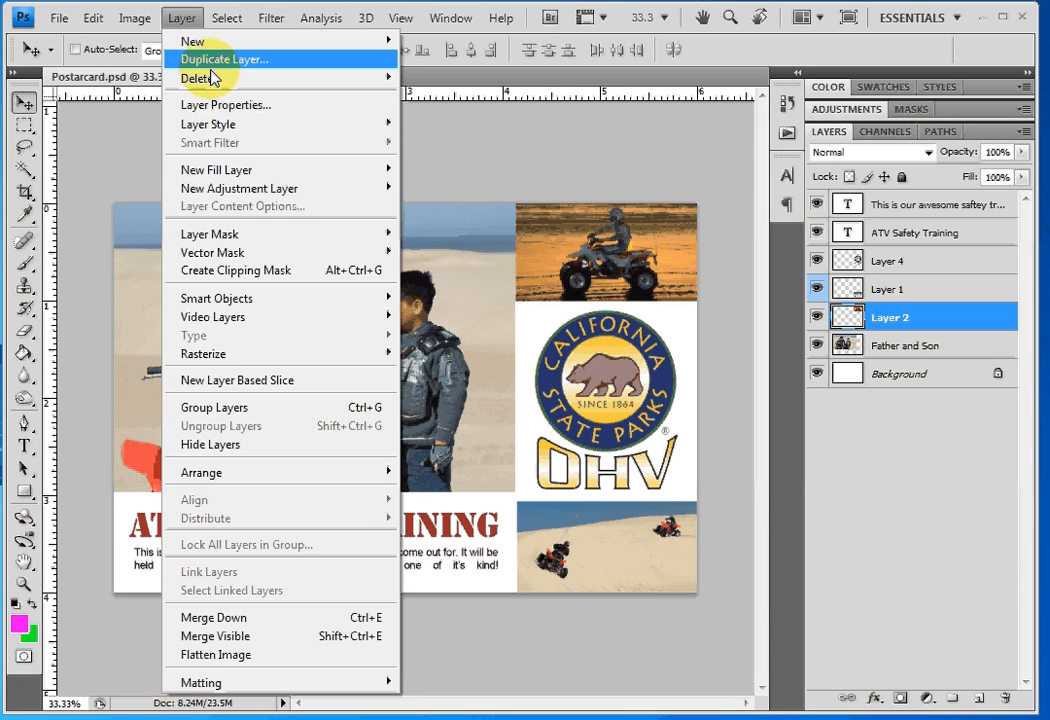
pyautogui.click(226, 105)
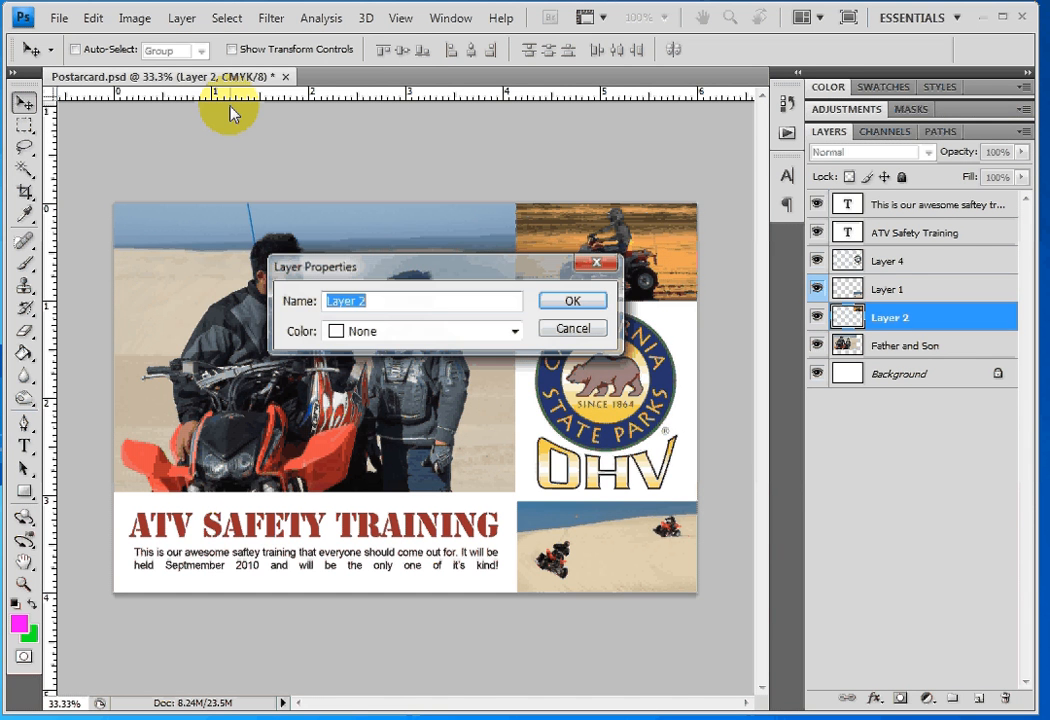
pyautogui.write('A')
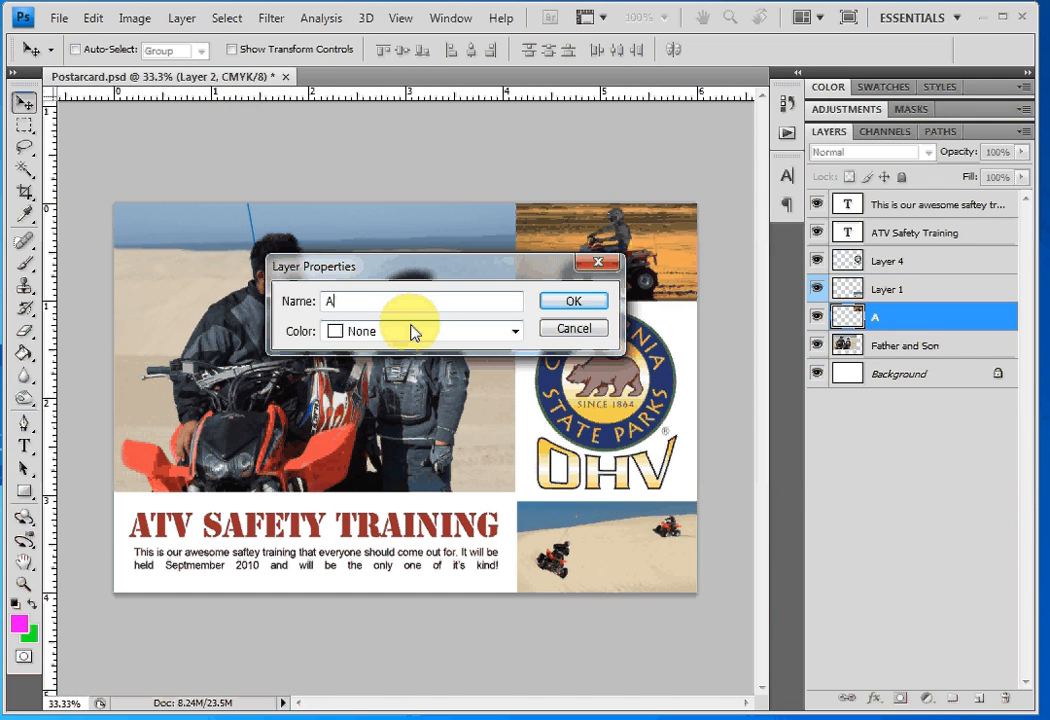
pyautogui.write('TV Sunset')
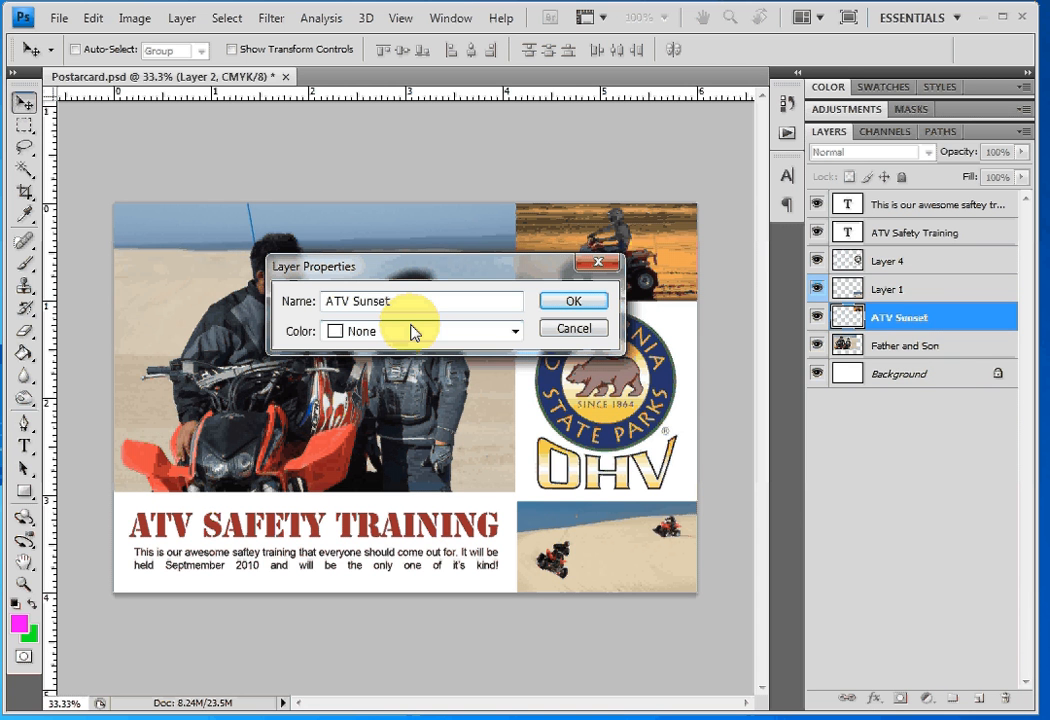
pyautogui.click(562, 305)
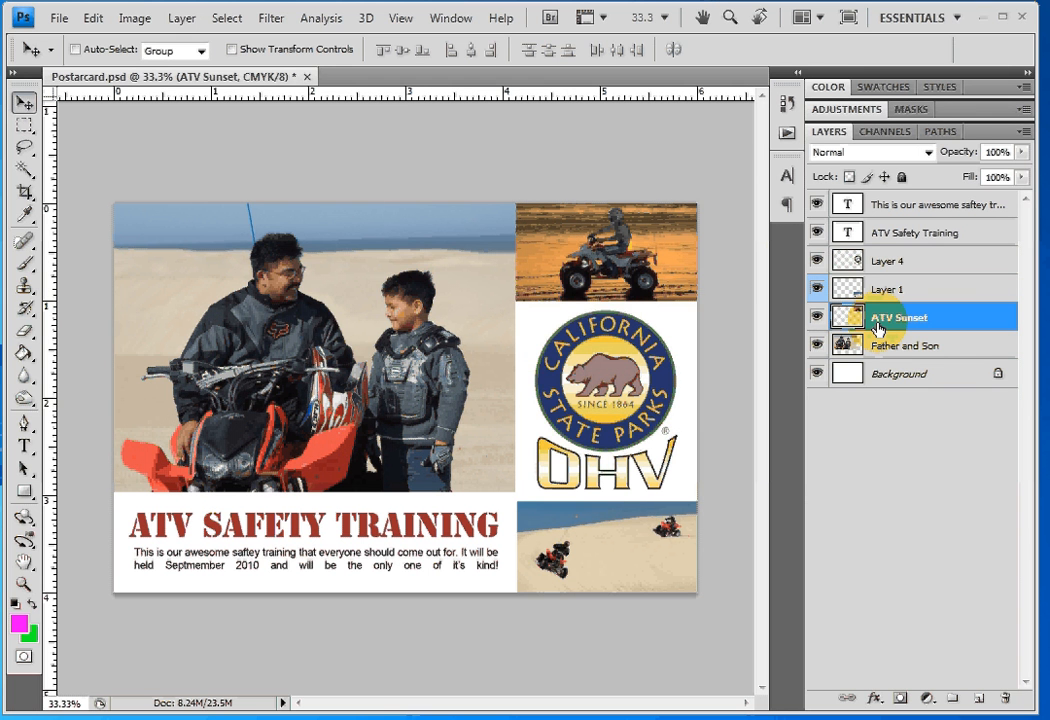
# - Enter "ATV Dunes" as the new name of Layer 1, the sand dune photo, in its layer properties
pyautogui.moveTo(877, 328); pyautogui.dragTo(875, 292)
pyautogui.click(816, 290)
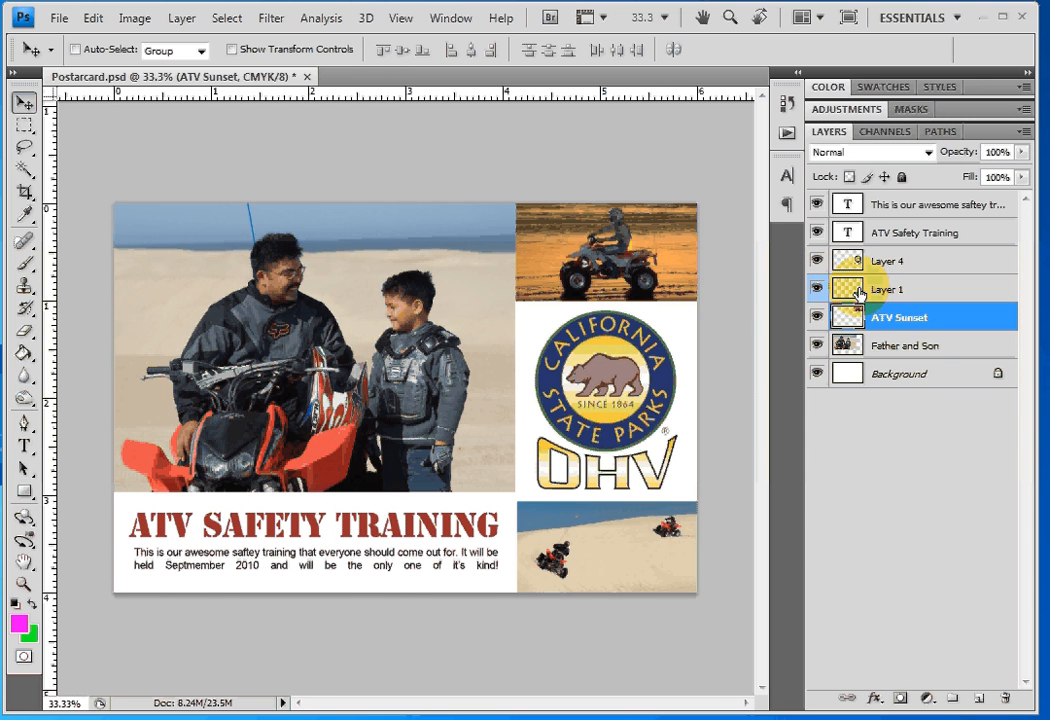
pyautogui.click(858, 292)
pyautogui.click(196, 19)
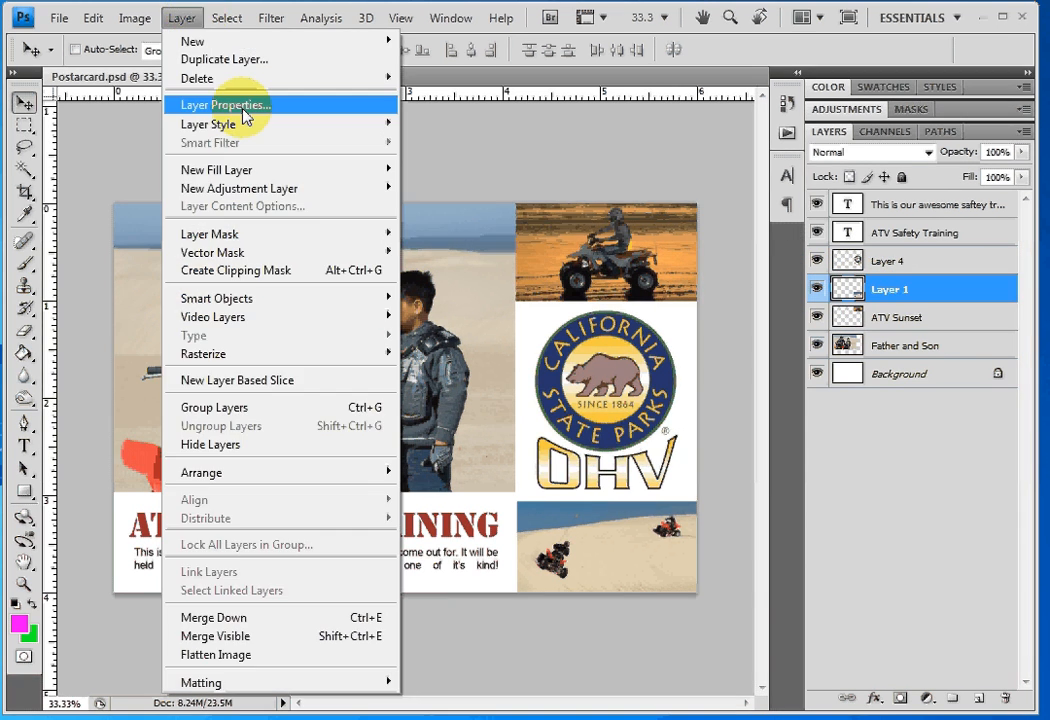
pyautogui.click(245, 106)
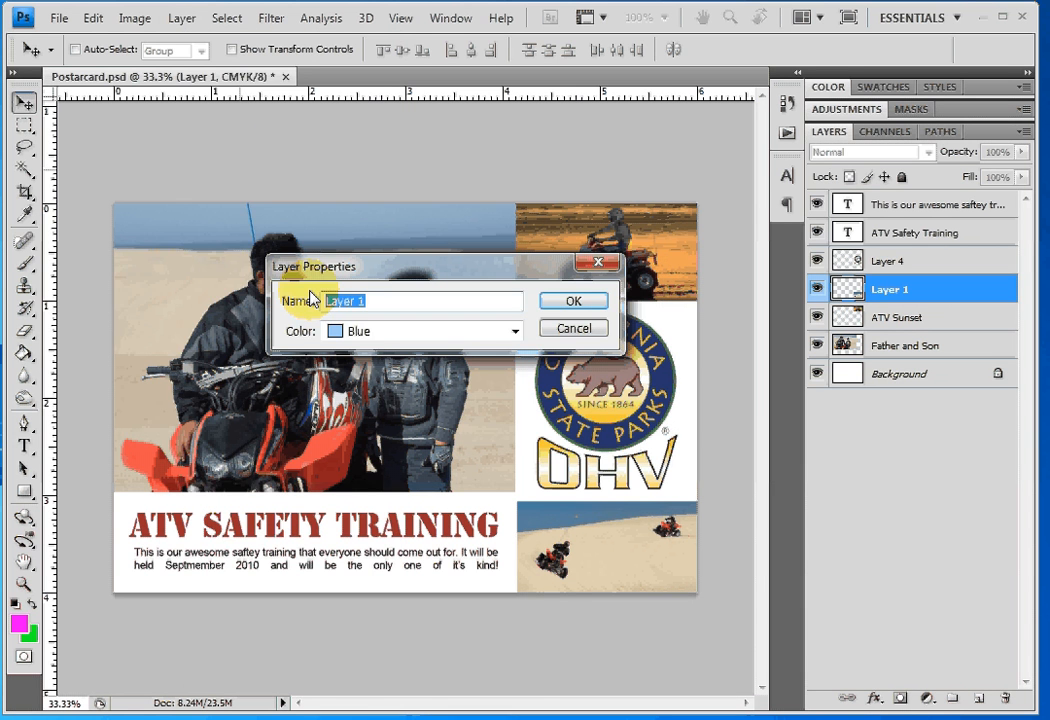
pyautogui.write('A')
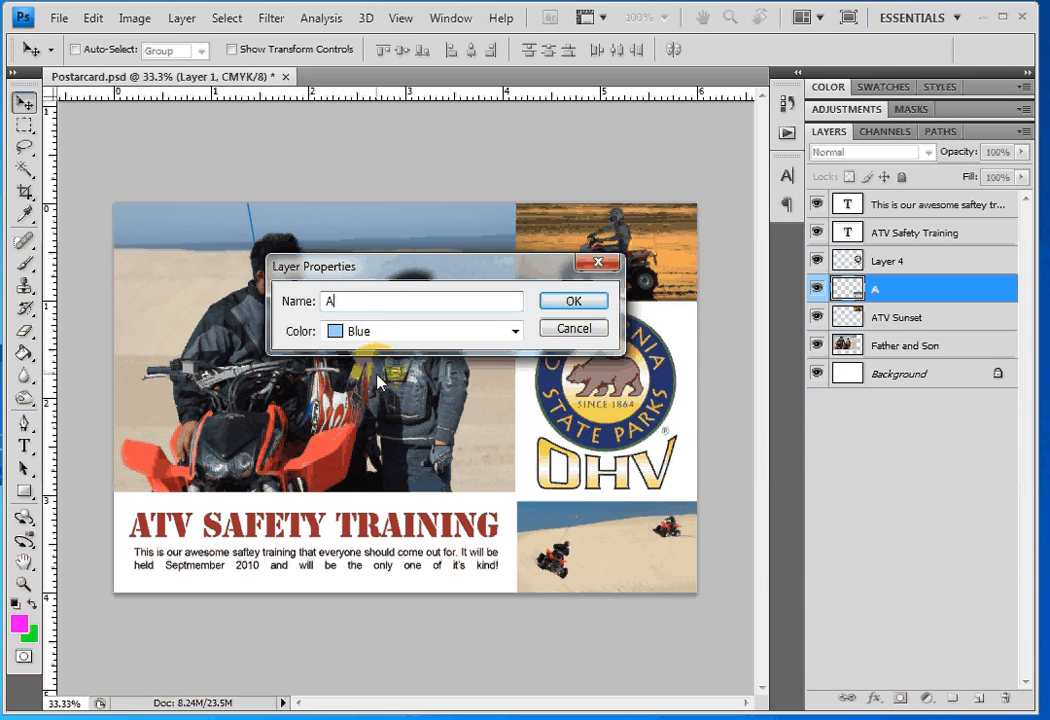
pyautogui.write('TV Dunes')
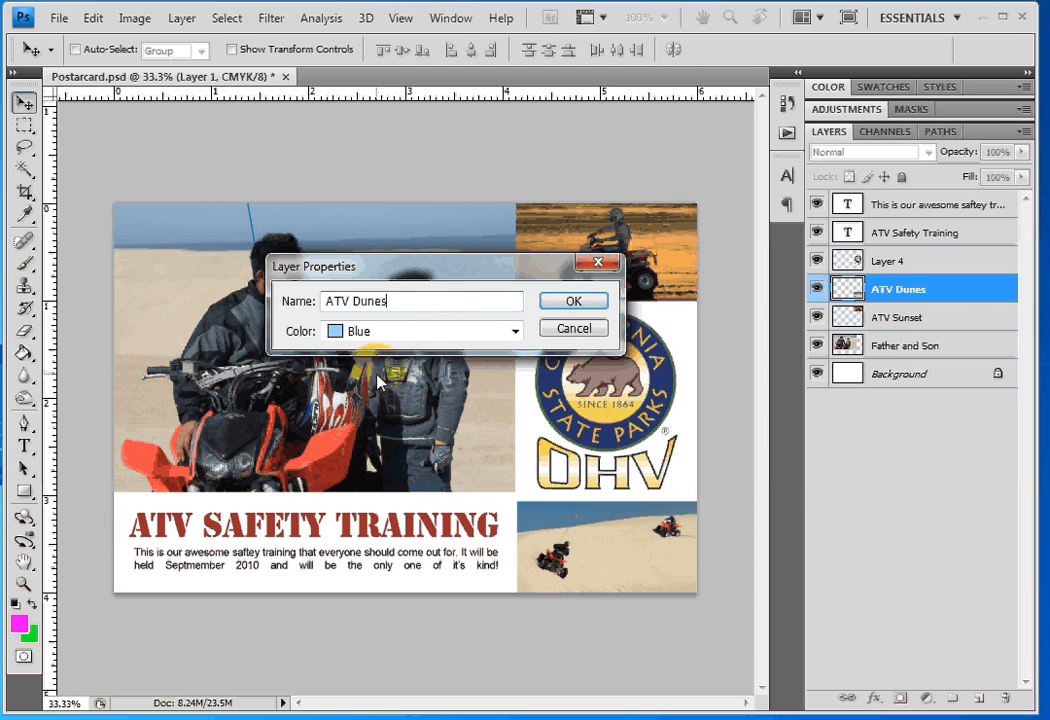
# - Try the Green, Red and Yellow color labels on the ATV Dunes layer
pyautogui.click(516, 333)
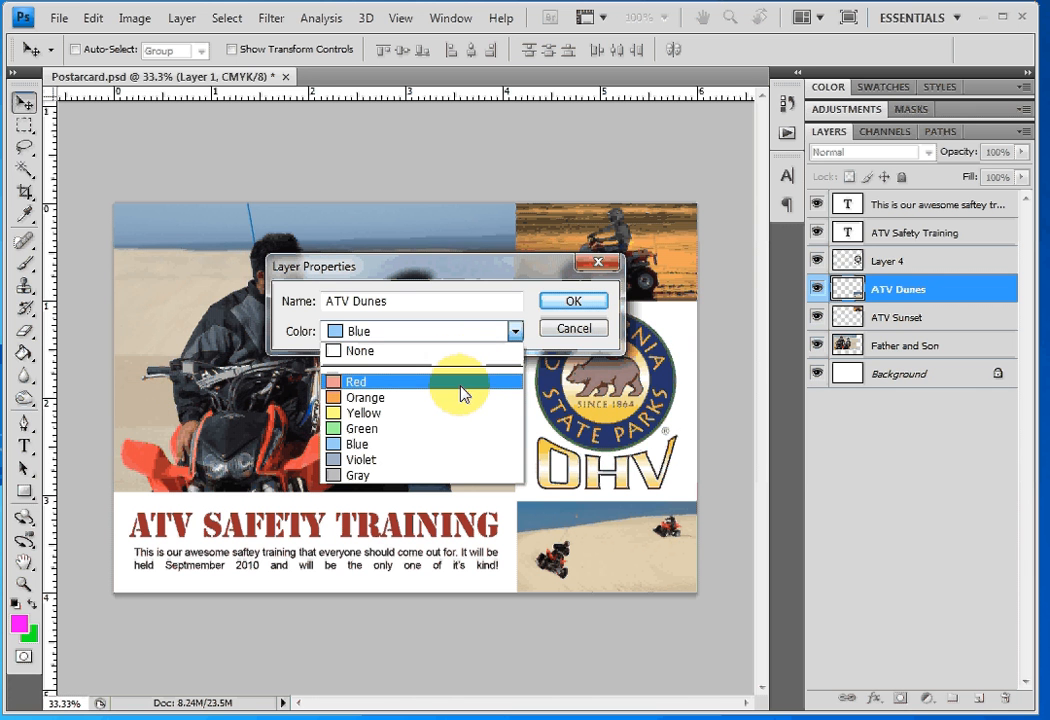
pyautogui.click(442, 428)
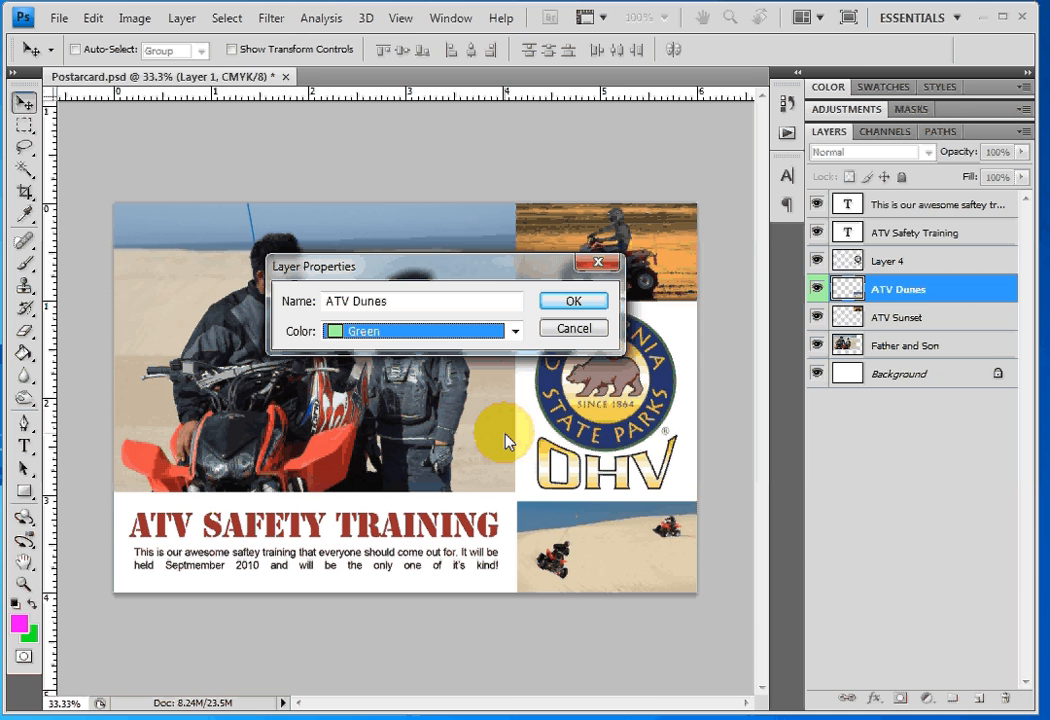
pyautogui.click(516, 331)
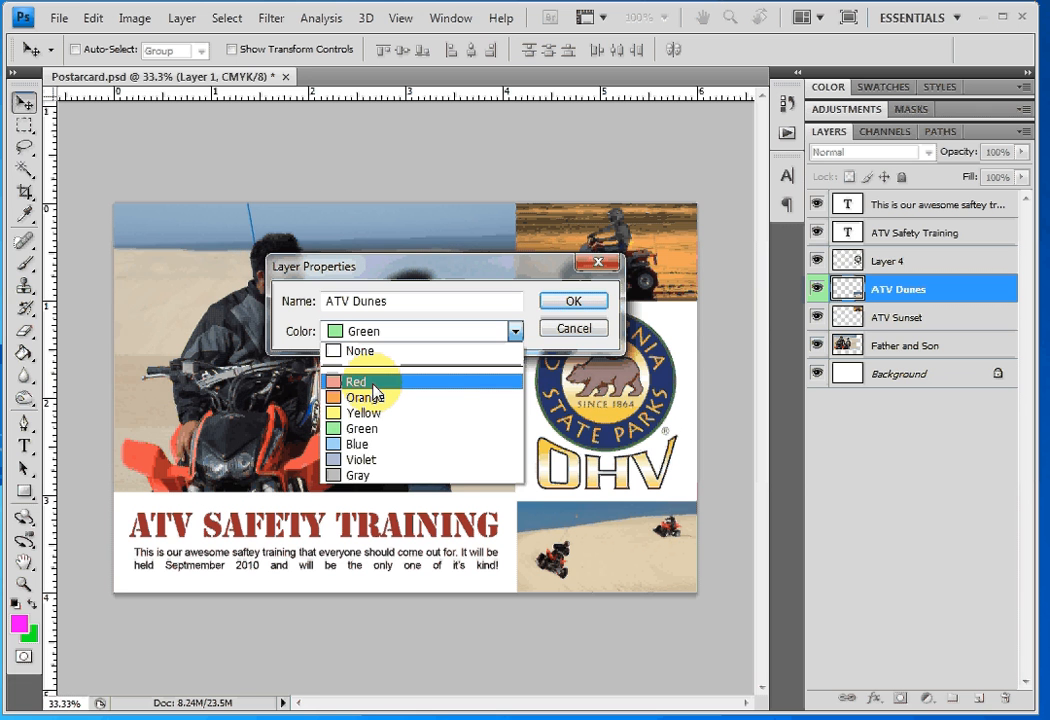
pyautogui.click(373, 390)
pyautogui.click(362, 331)
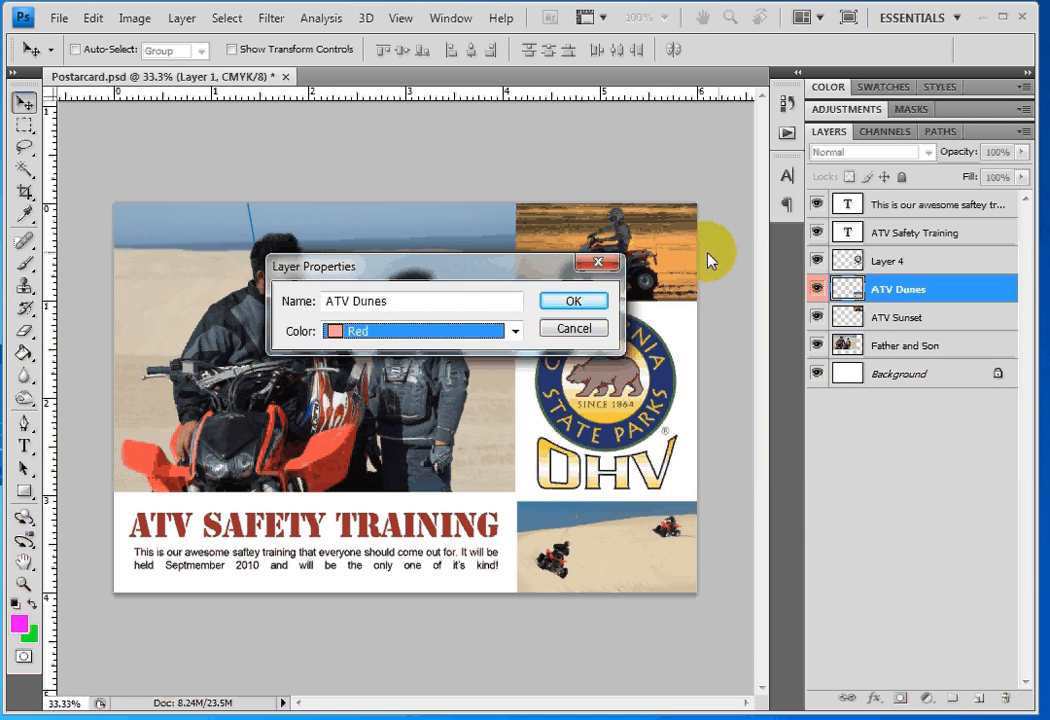
pyautogui.click(515, 332)
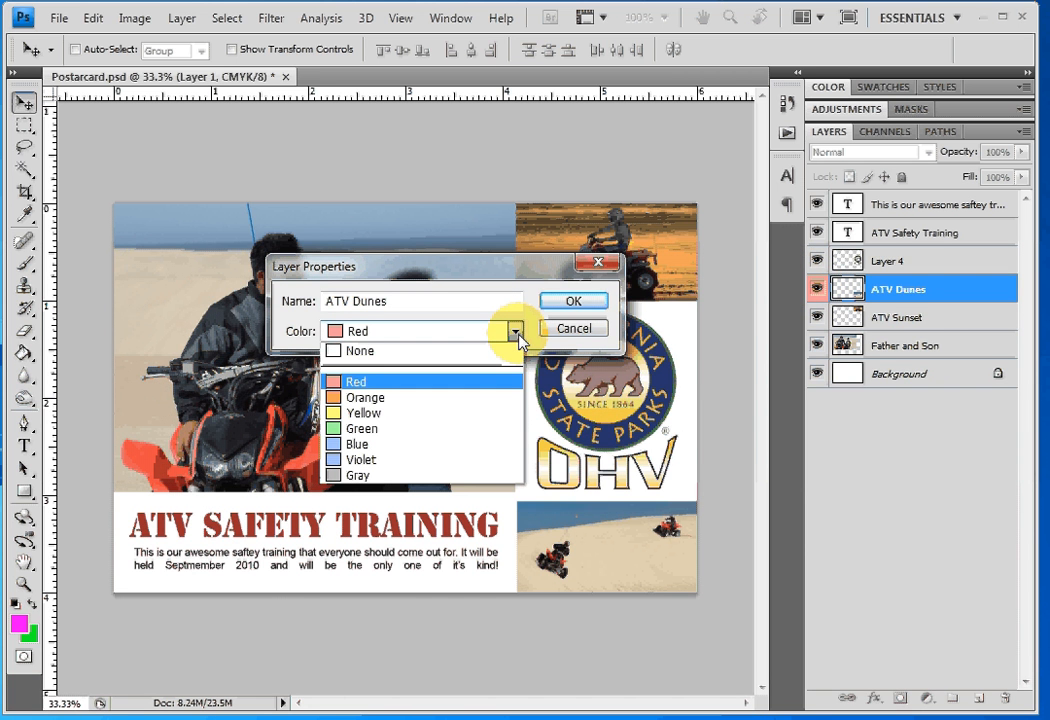
pyautogui.click(405, 413)
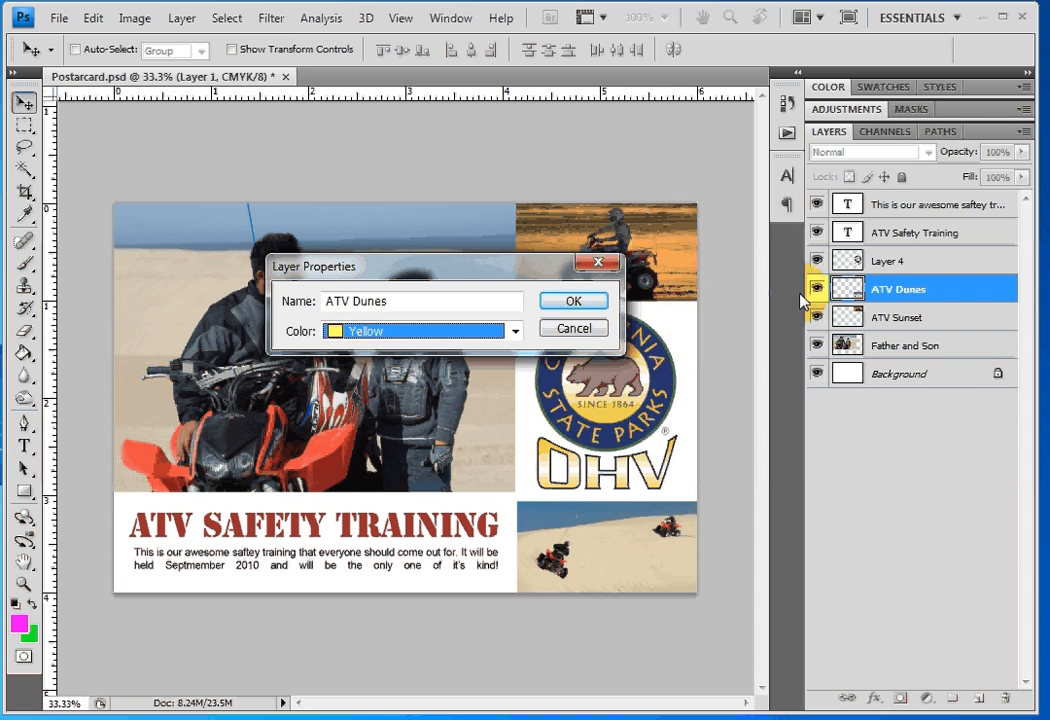
# - Set the ATV Dunes layer's color label to None and apply the layer properties
pyautogui.click(514, 332)
pyautogui.click(377, 352)
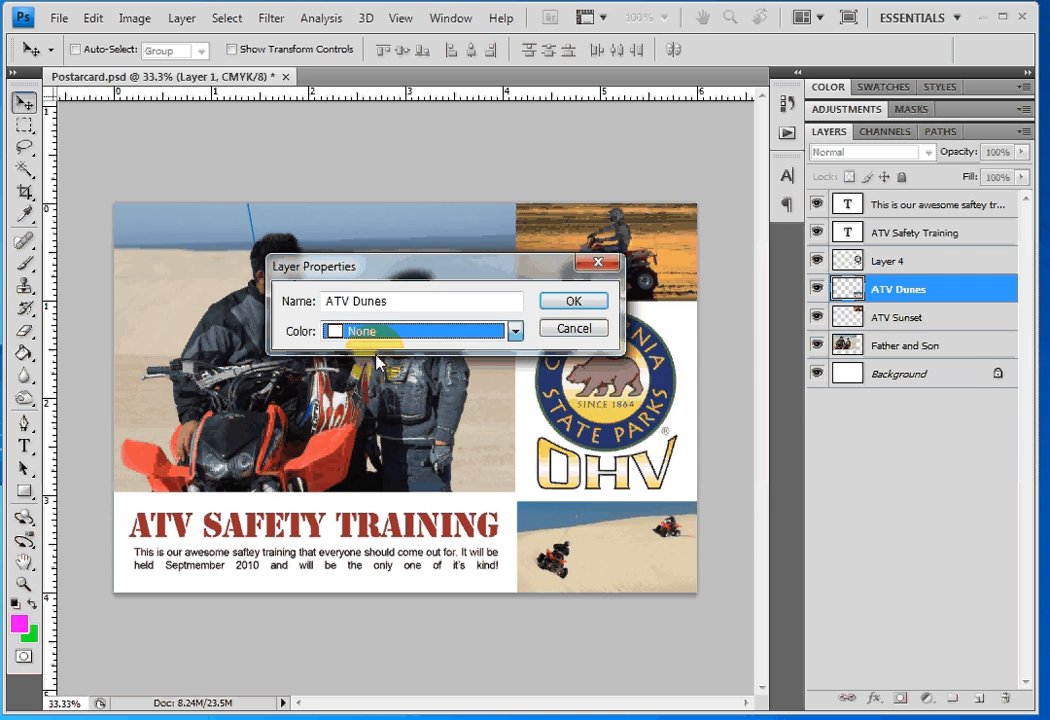
pyautogui.click(574, 304)
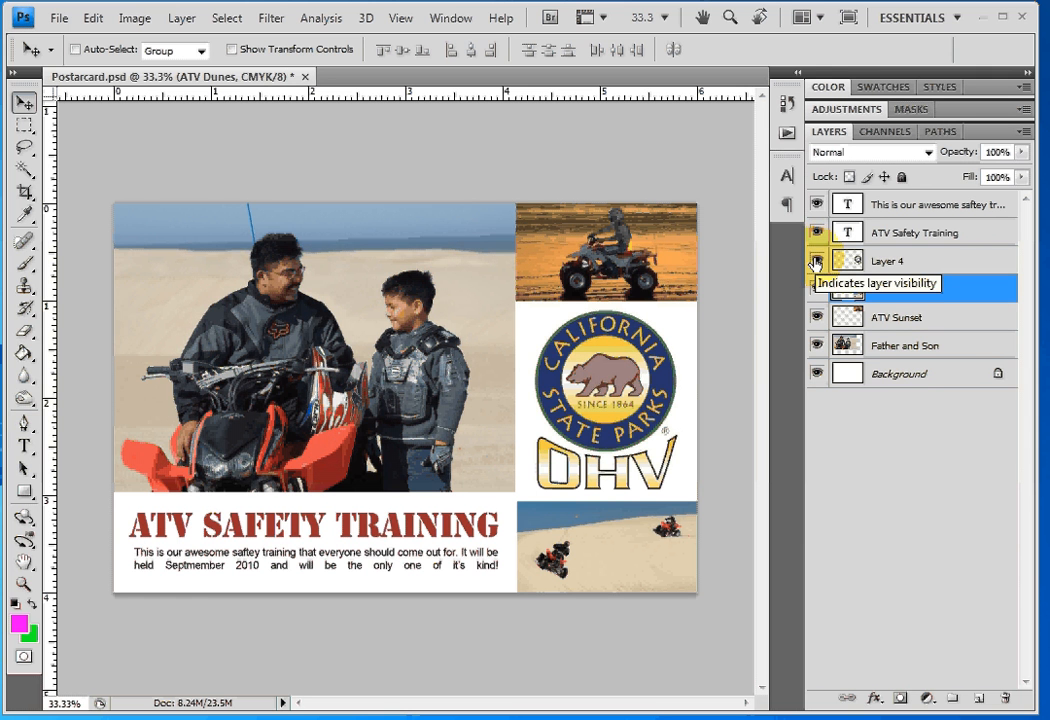
# - Rename Layer 4, the California State Parks OHV emblem, as "Logo" directly in the layer list
pyautogui.click(887, 262)
pyautogui.click(182, 18)
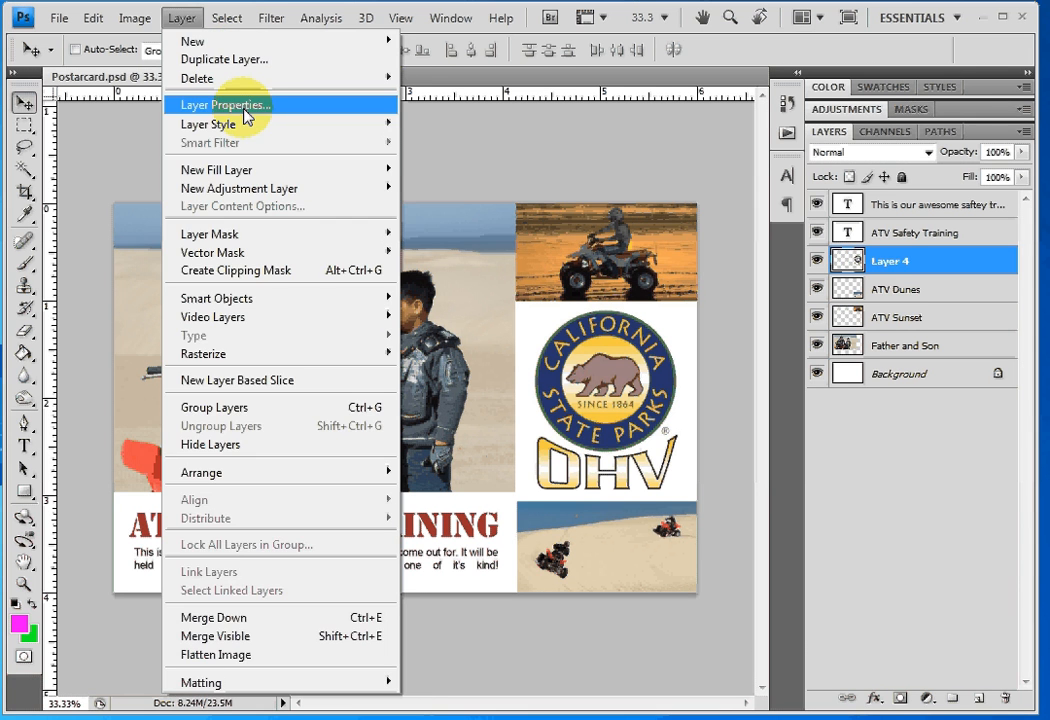
pyautogui.click(892, 267)
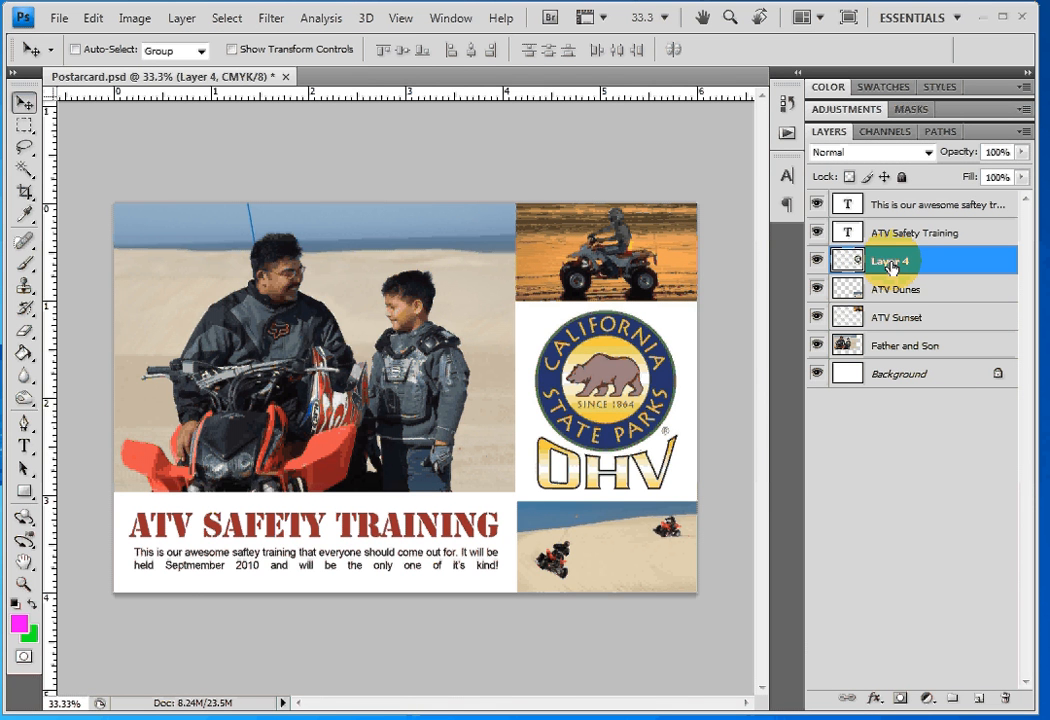
pyautogui.doubleClick(895, 262)
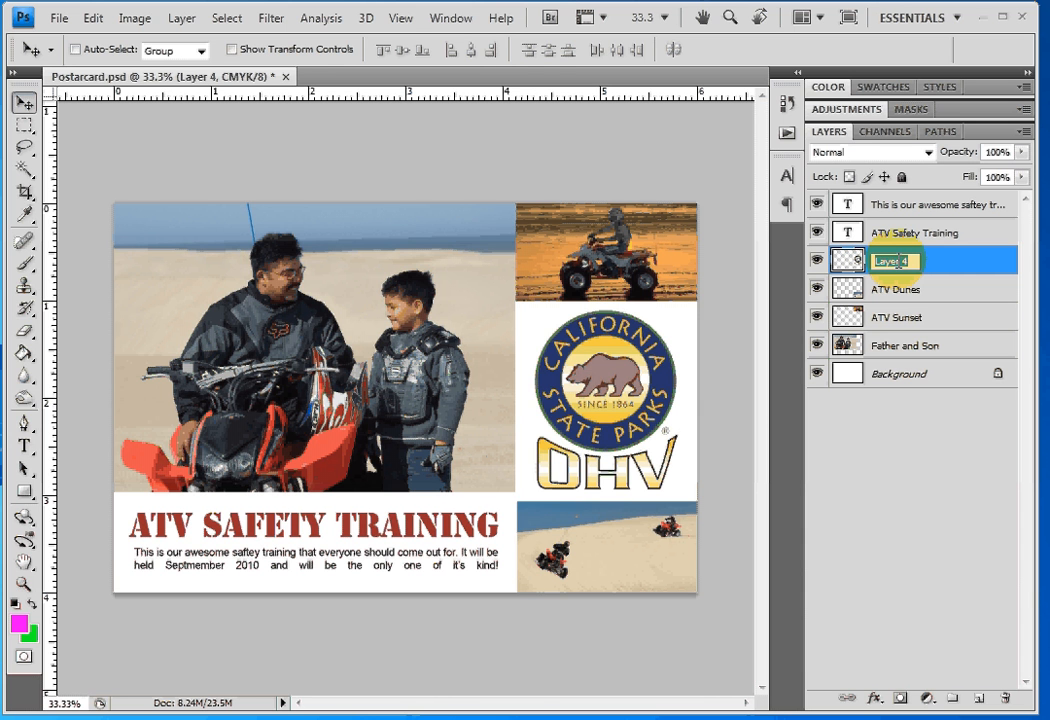
pyautogui.write('4')
pyautogui.write('ogo')
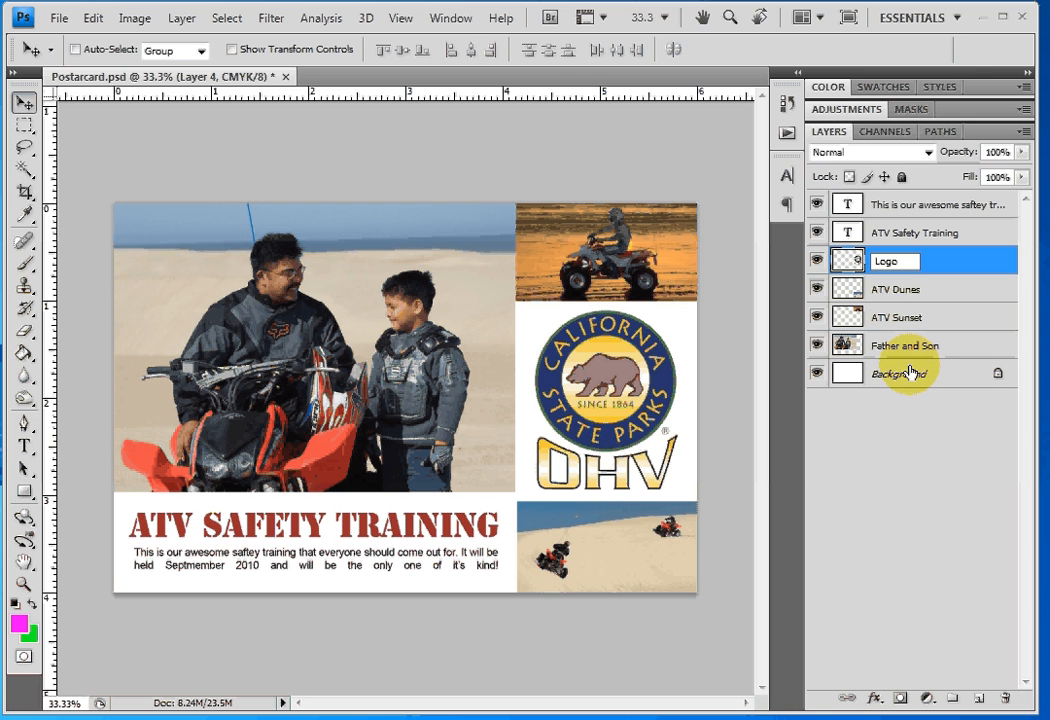
pyautogui.click(953, 287)
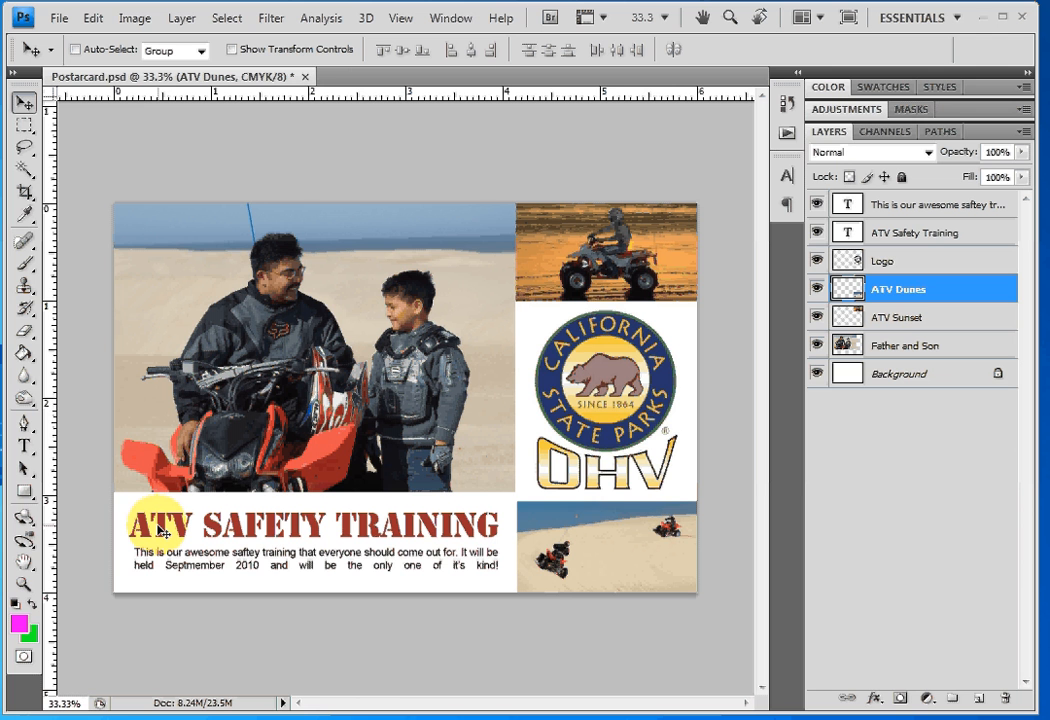
# - Try renaming the ATV Safety Training text layer as "Title" in its layer properties, and undo the rename
pyautogui.click(907, 238)
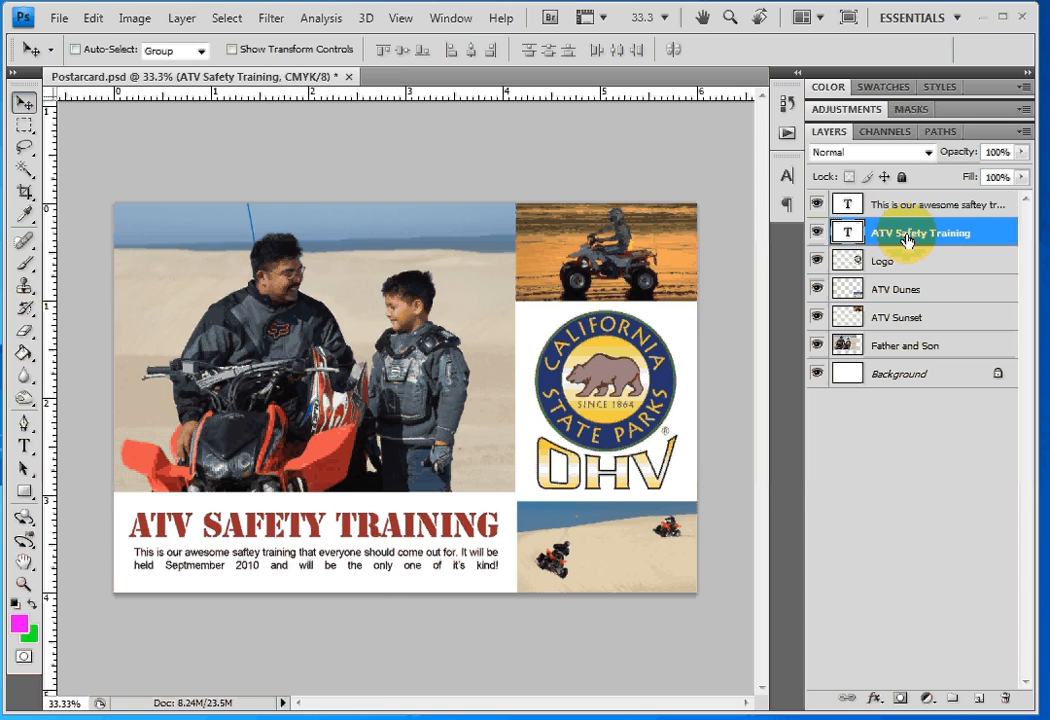
pyautogui.click(181, 18)
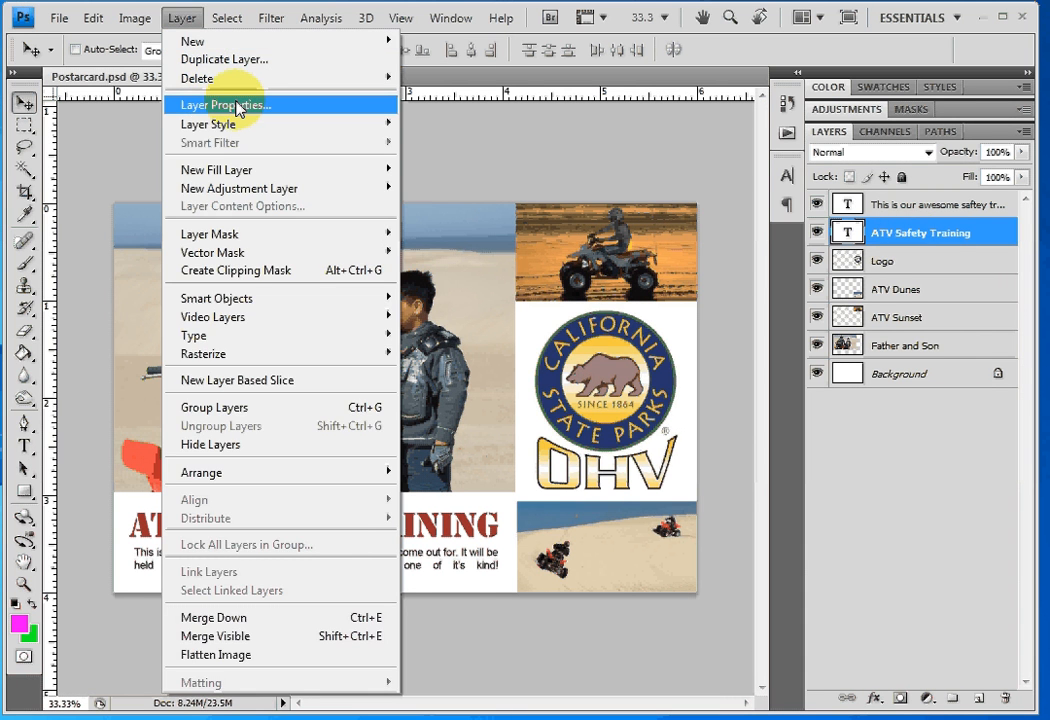
pyautogui.click(238, 105)
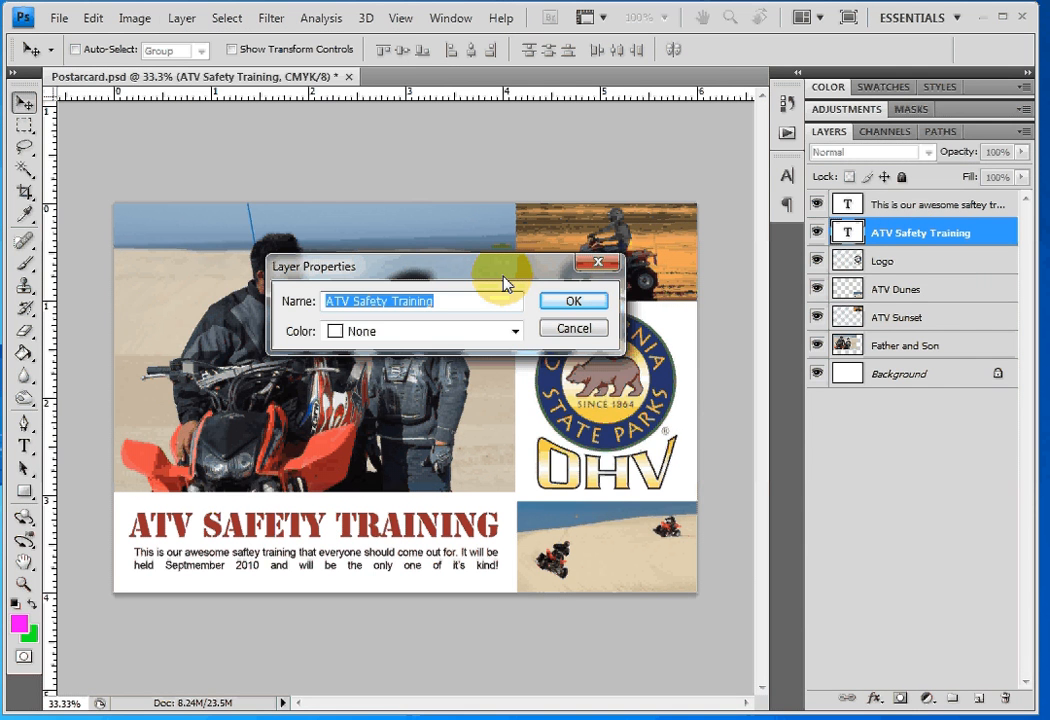
pyautogui.write('Title')
pyautogui.press('Return')
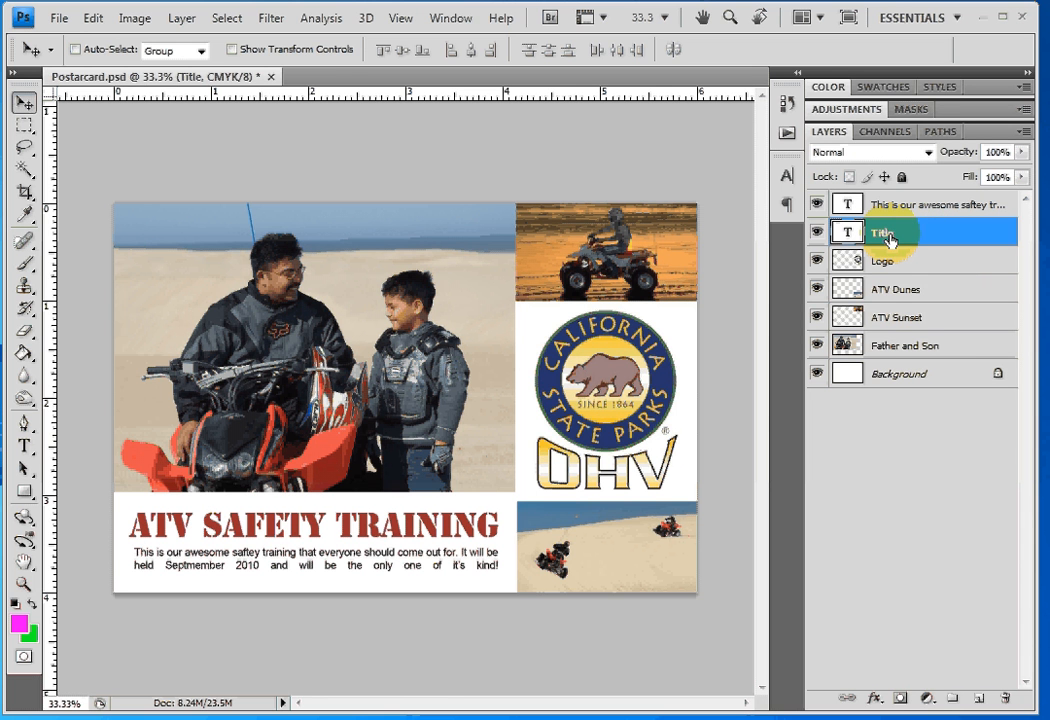
pyautogui.hotkey('ctrl', 'z')
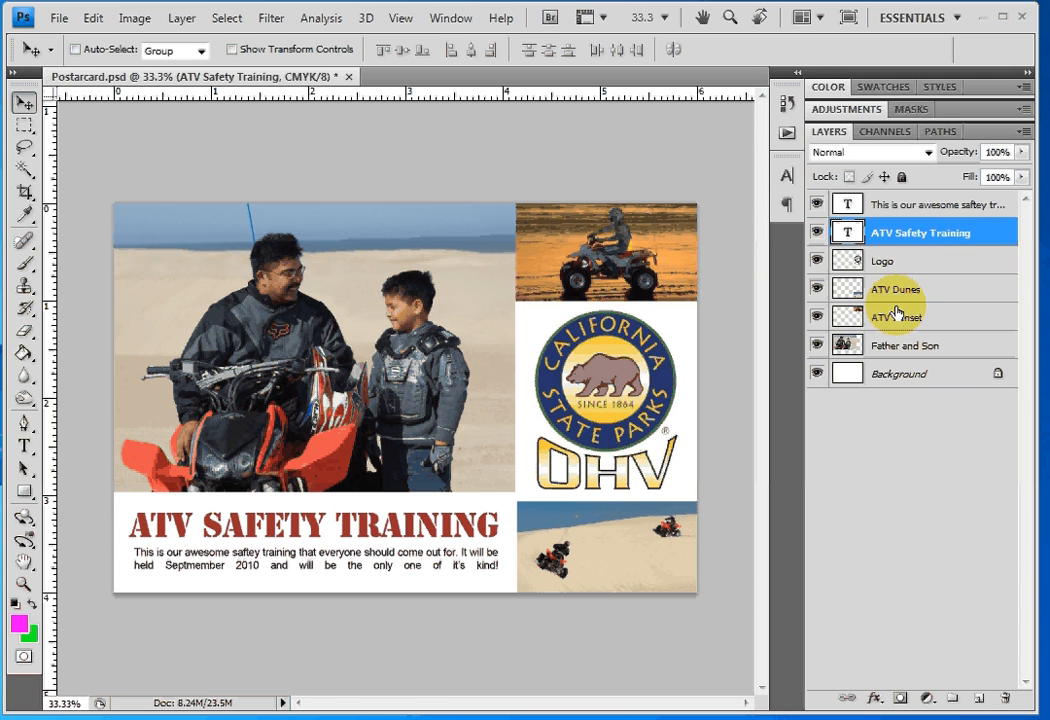
# - Hide the ATV Sunset layer and move the Father and Son layer to the top of the layer stack
pyautogui.click(817, 320)
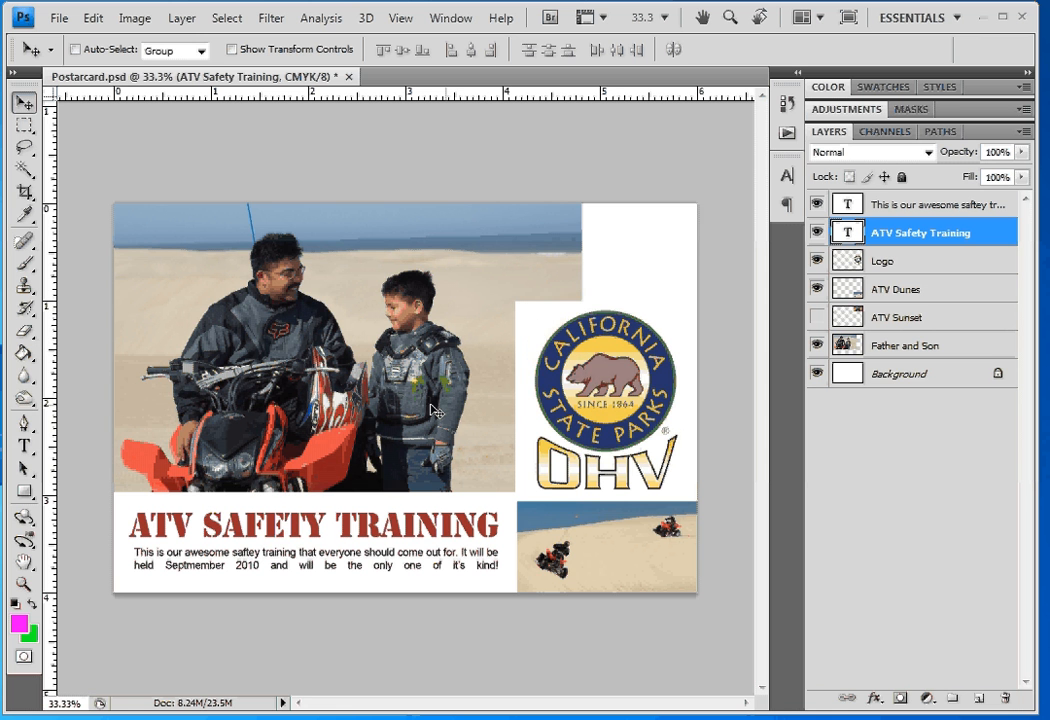
pyautogui.click(316, 294)
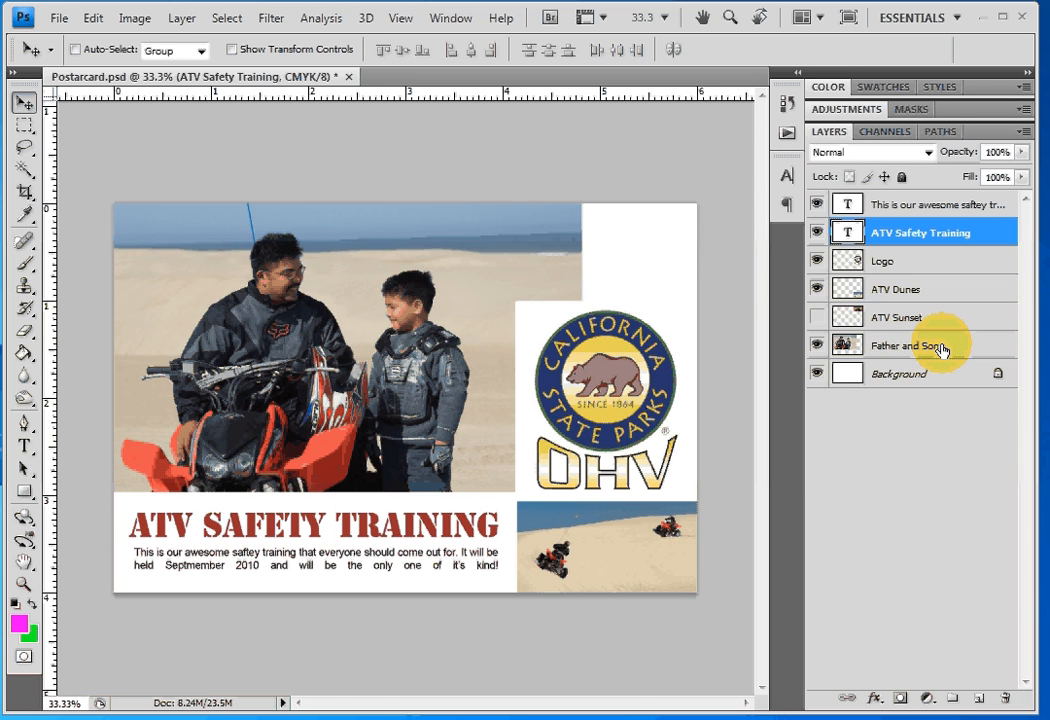
pyautogui.click(845, 347)
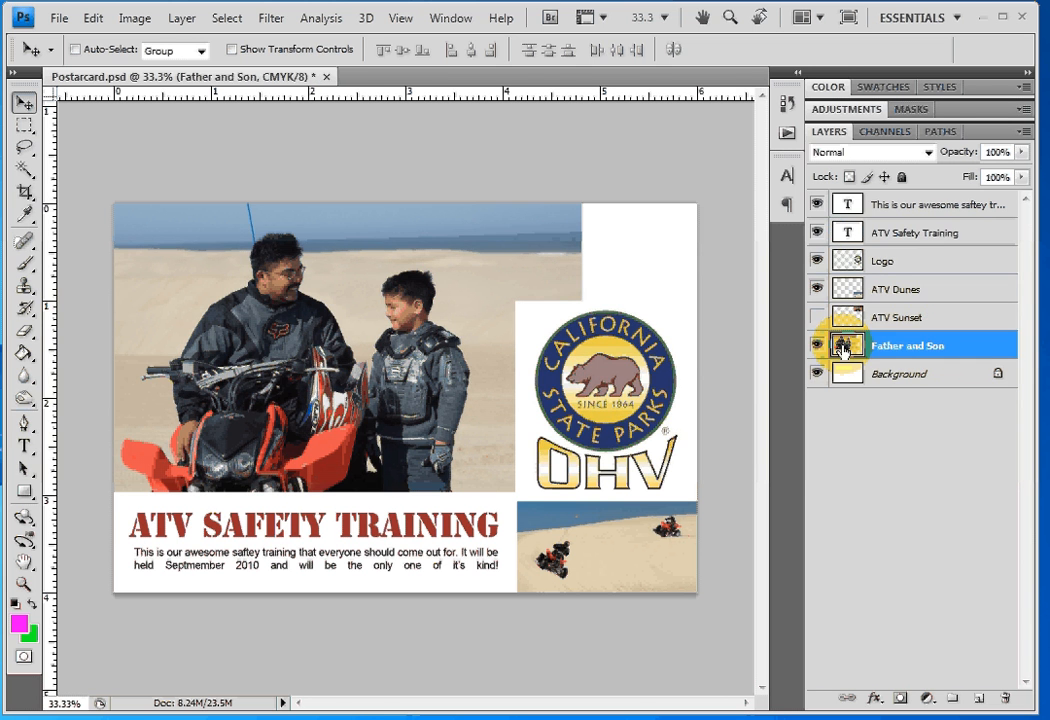
pyautogui.click(843, 349)
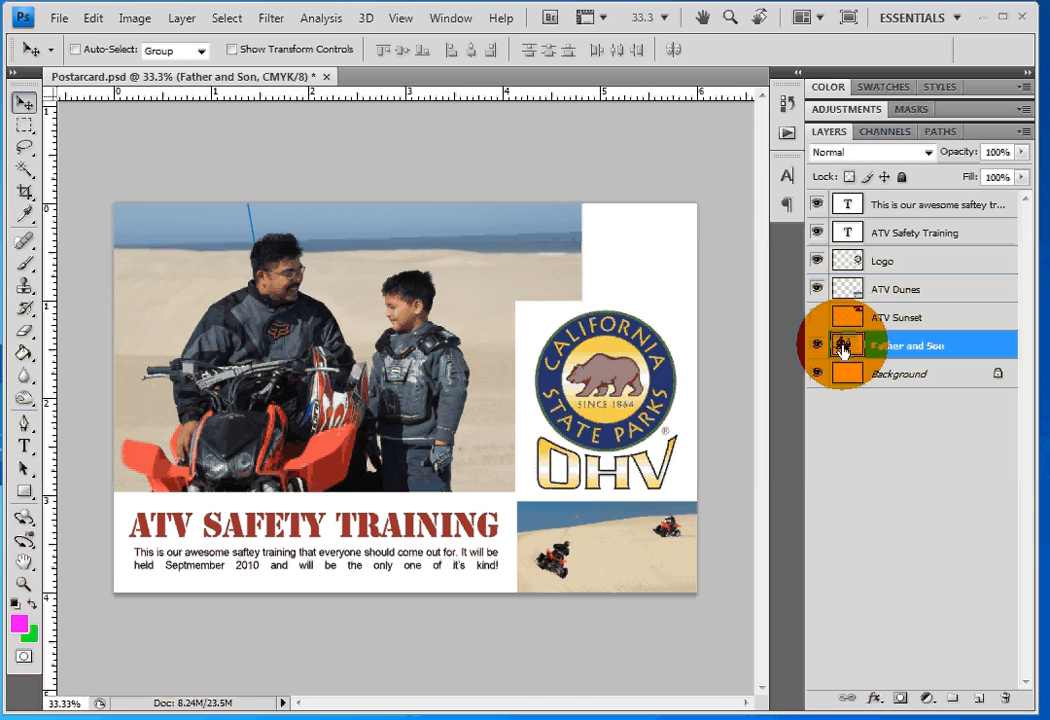
pyautogui.moveTo(843, 349); pyautogui.dragTo(846, 203)
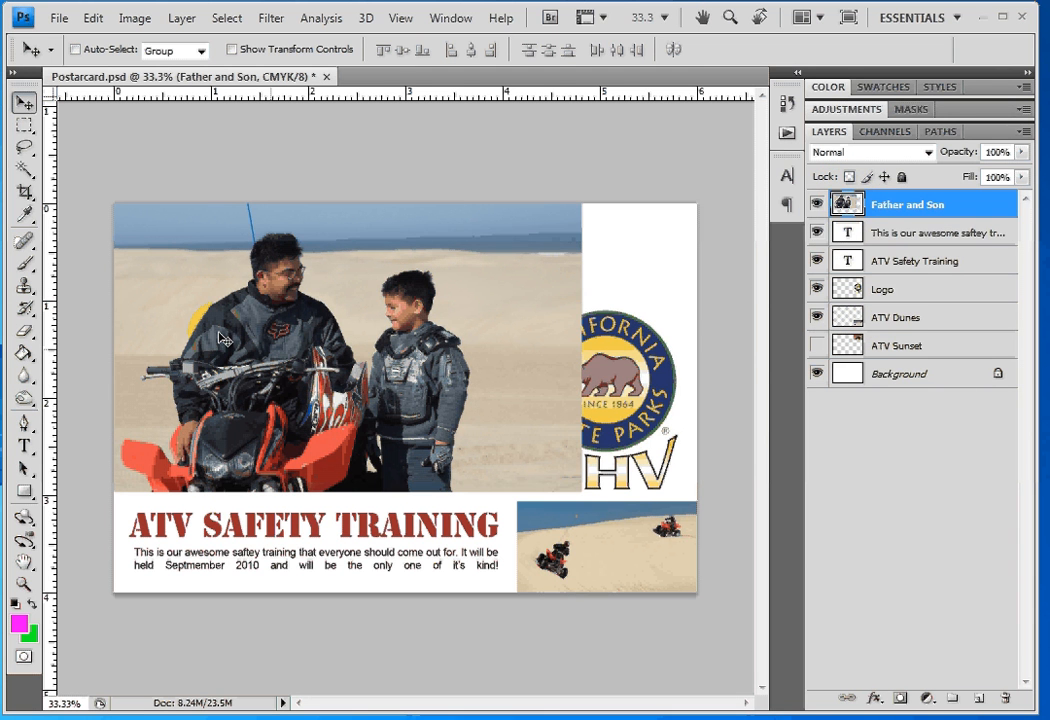
pyautogui.click(573, 241)
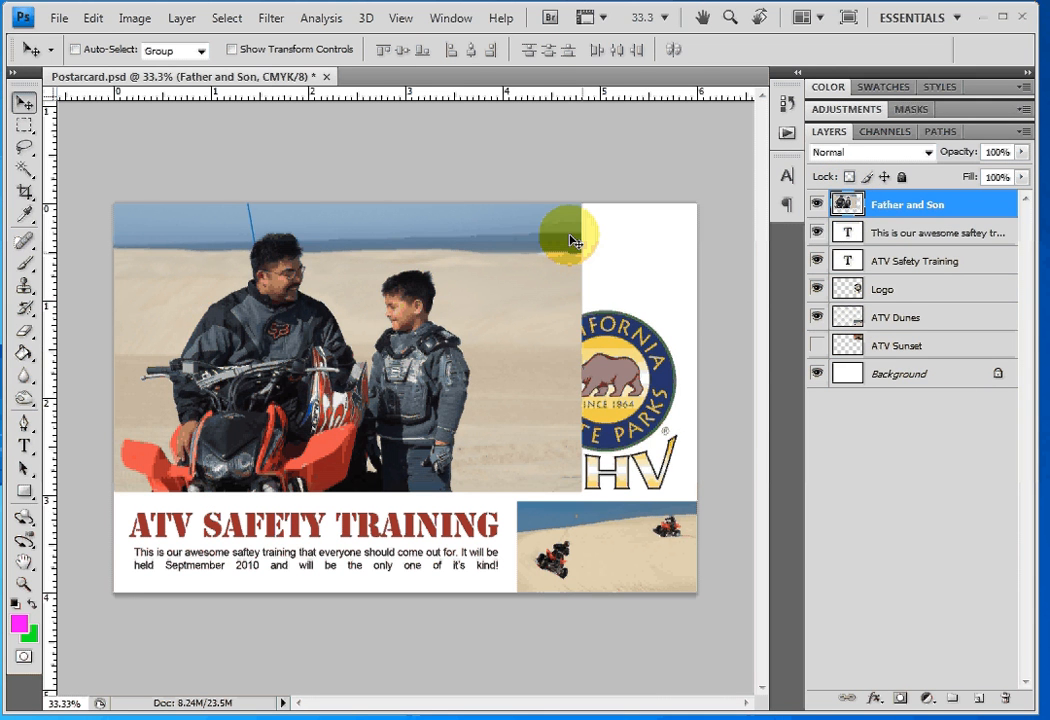
pyautogui.click(622, 386)
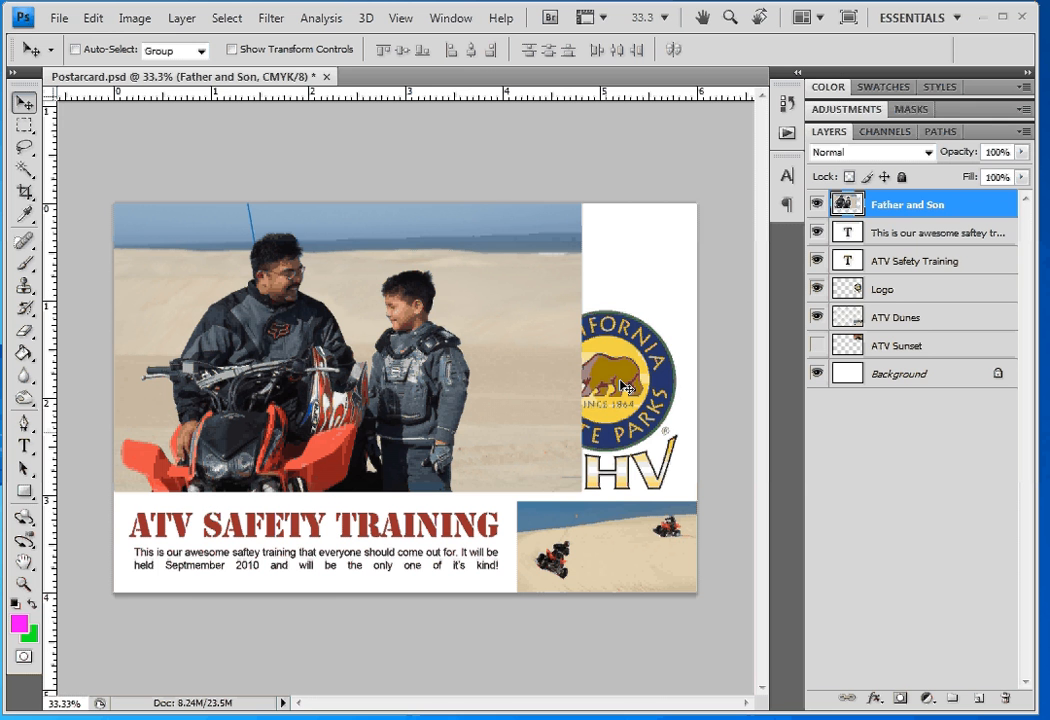
# - Make the ATV Sunset layer visible again and keep the Father and Son layer selected
pyautogui.click(906, 346)
pyautogui.click(815, 346)
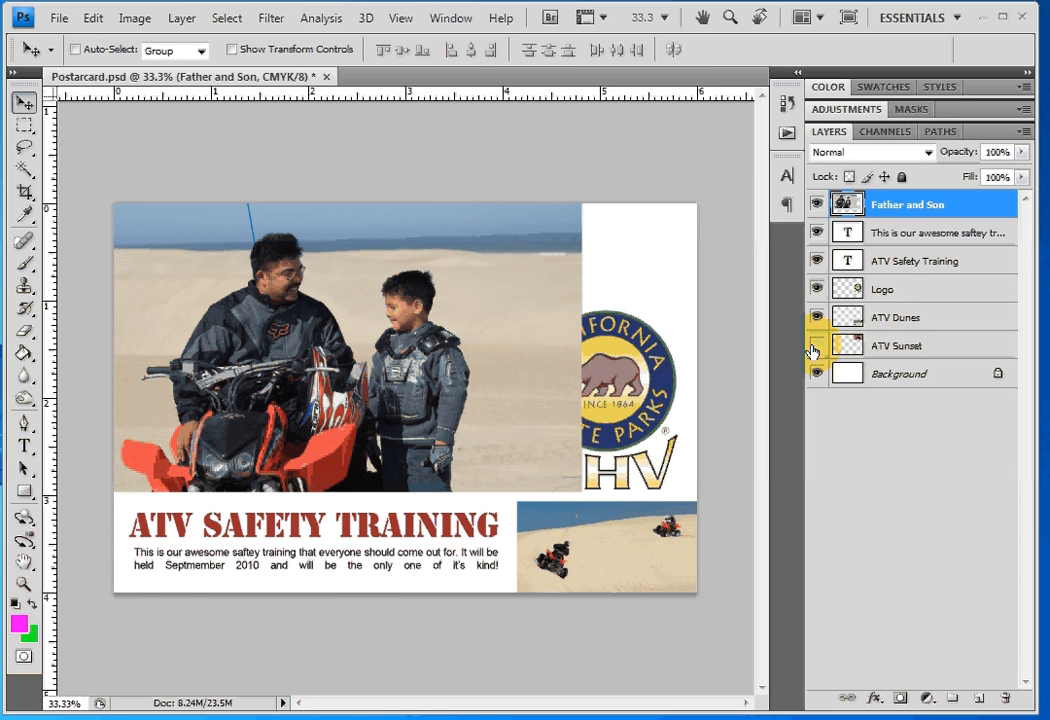
pyautogui.click(817, 347)
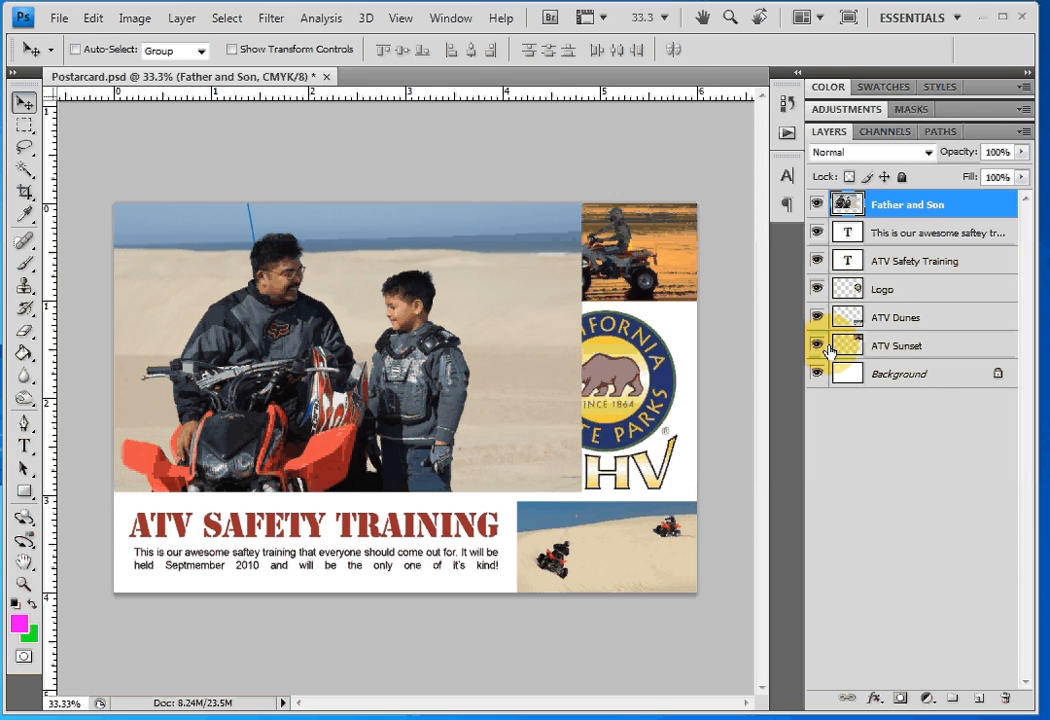
pyautogui.click(853, 205)
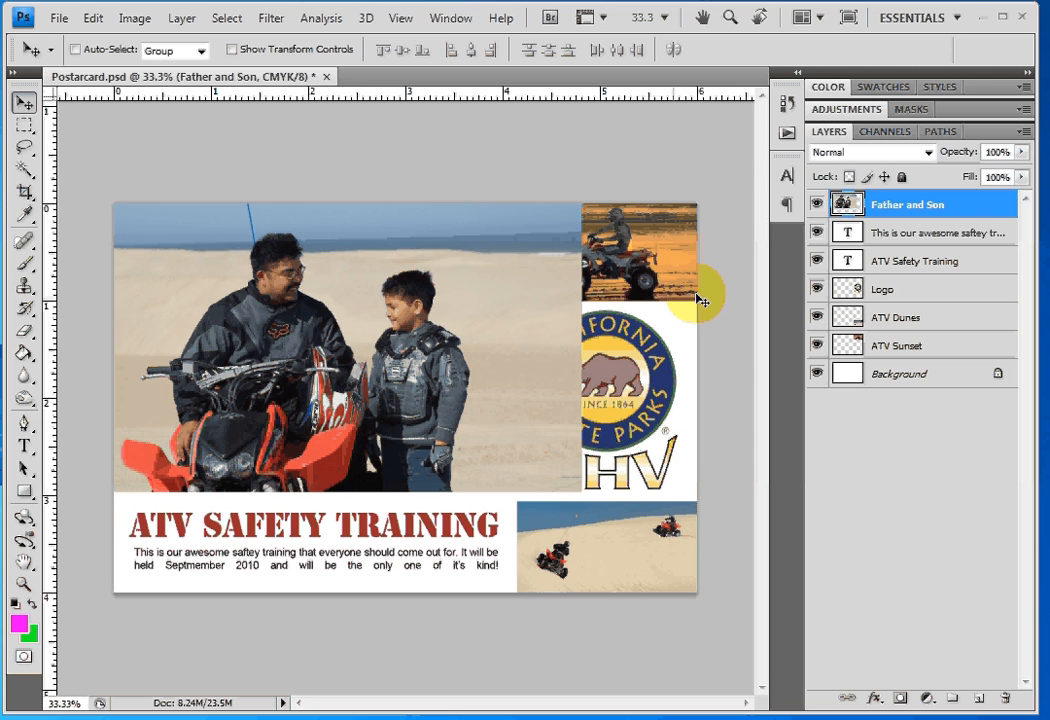
# - Create a layer group named "Right Col" directly above the Logo layer, with color None, Pass Through mode and 100% opacity
pyautogui.click(849, 292)
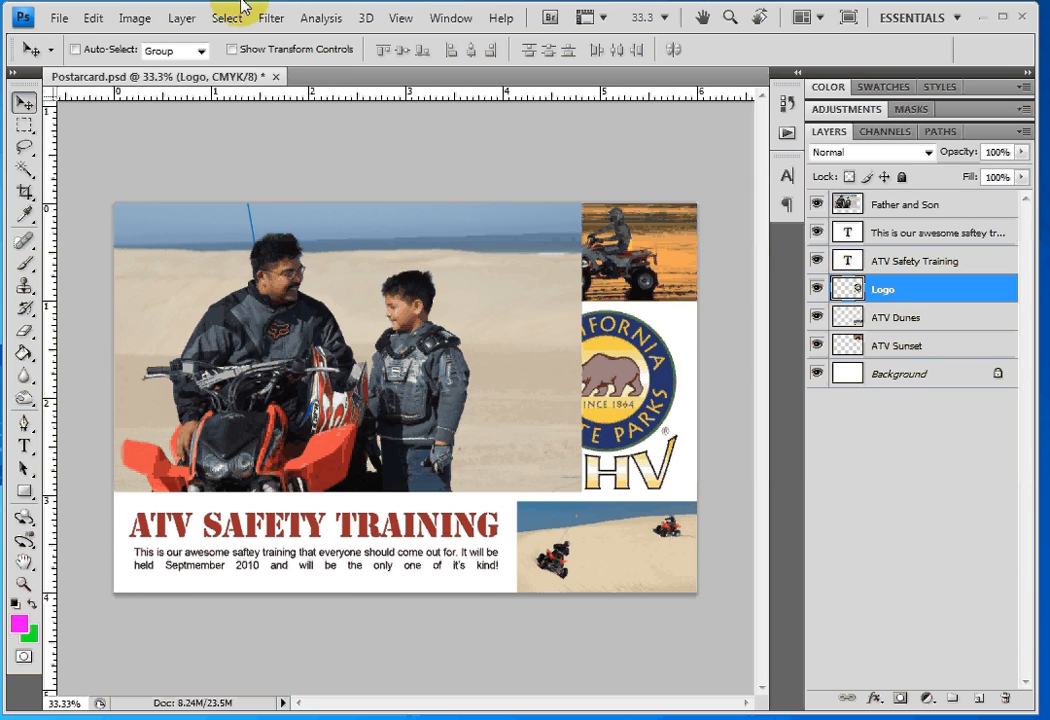
pyautogui.click(182, 20)
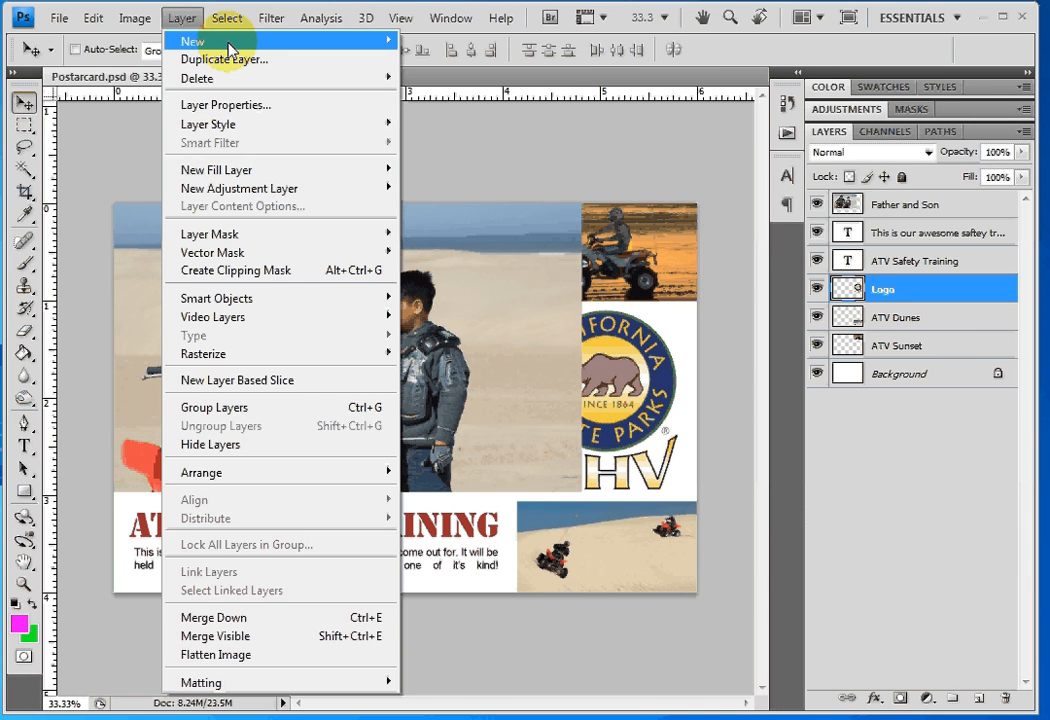
pyautogui.moveTo(229, 48)
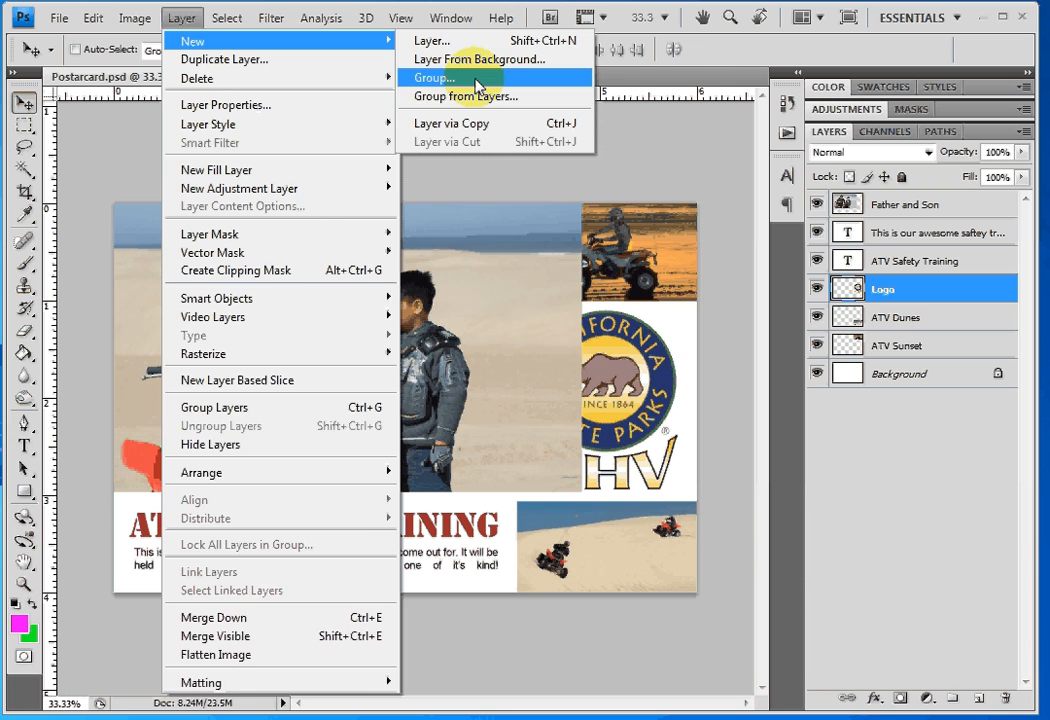
pyautogui.click(477, 84)
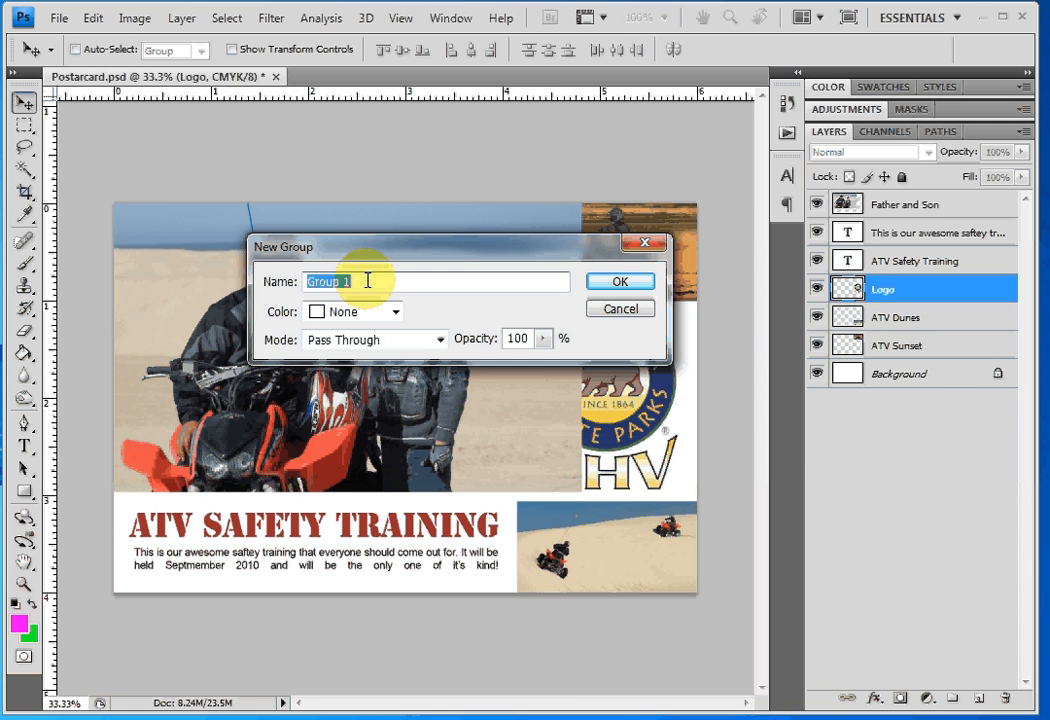
pyautogui.write('Right ')
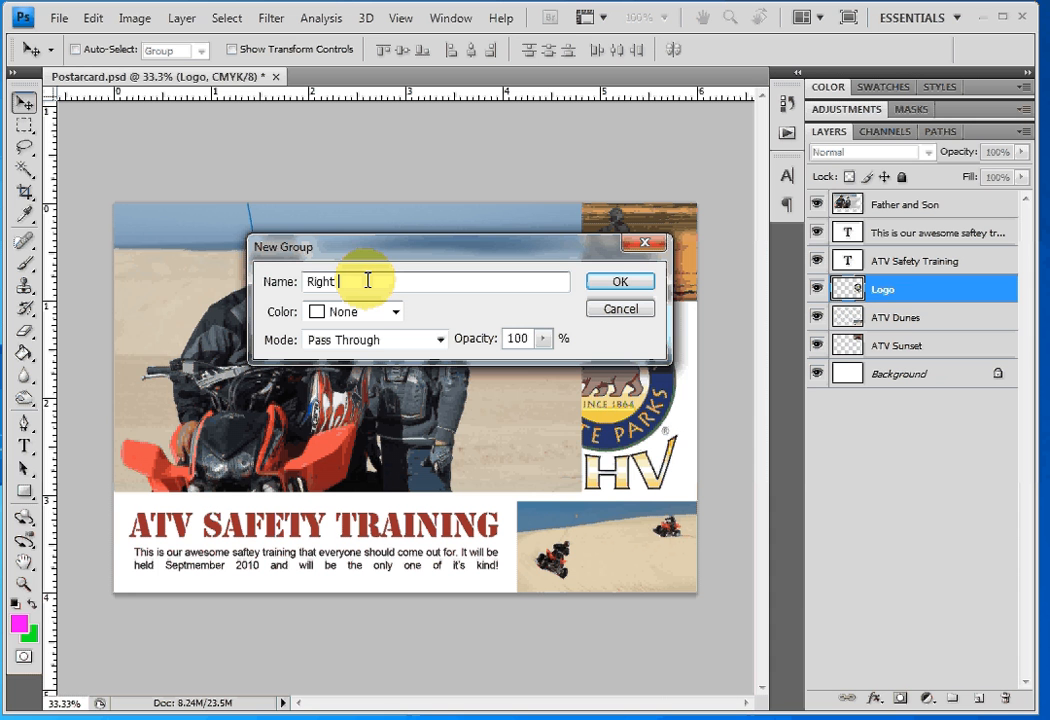
pyautogui.write('Col')
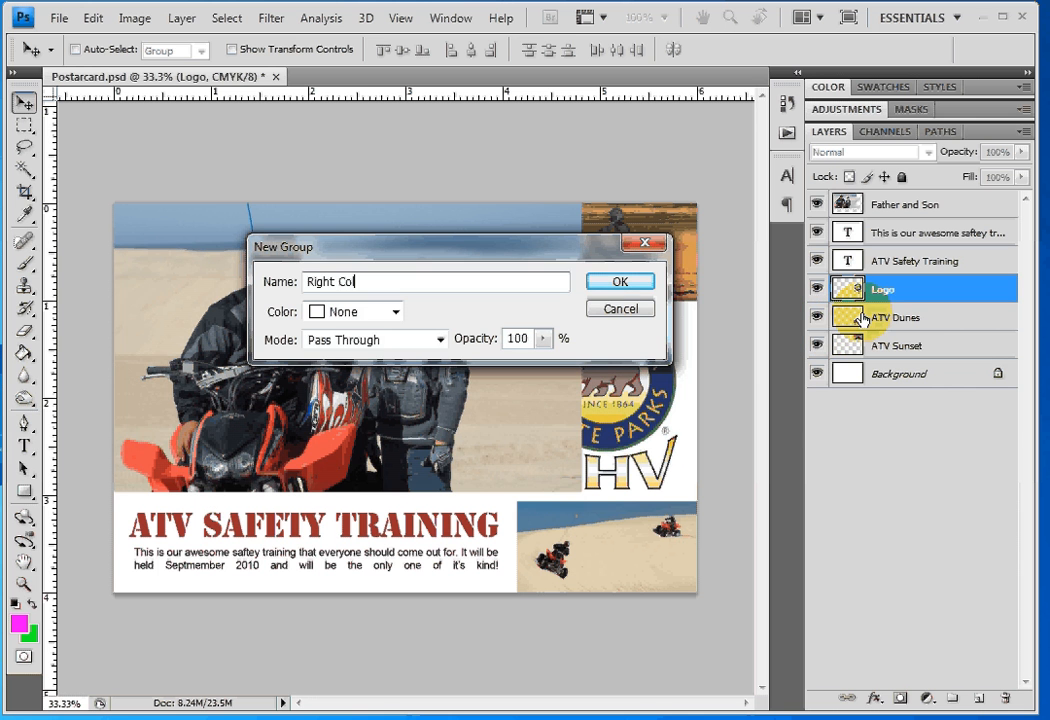
pyautogui.click(397, 314)
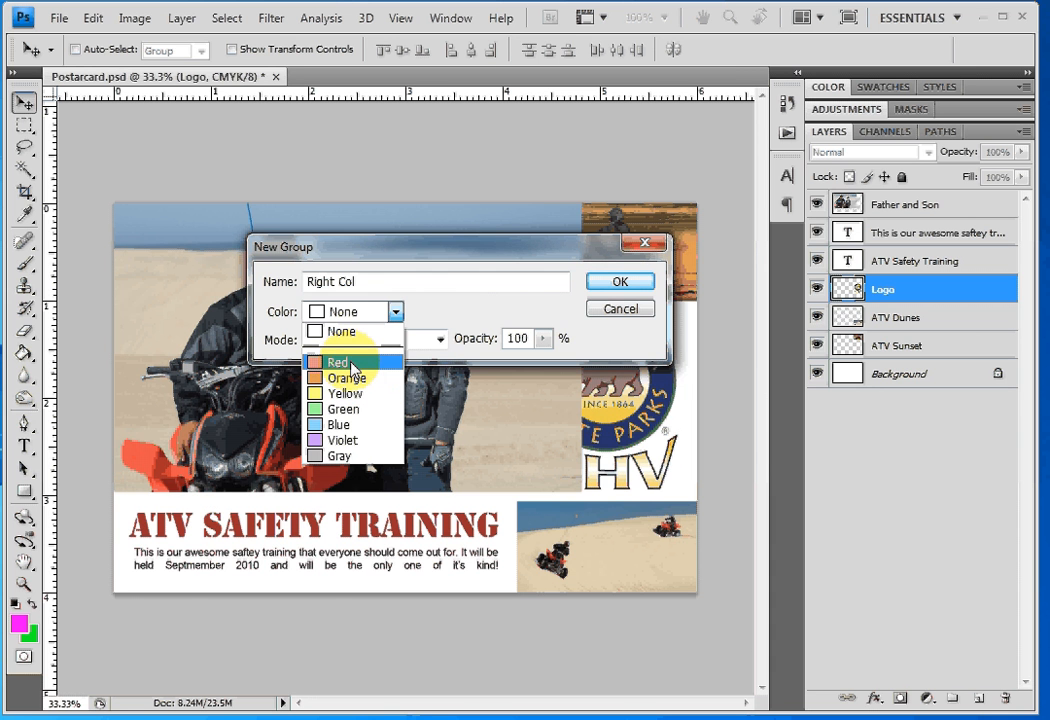
pyautogui.click(428, 305)
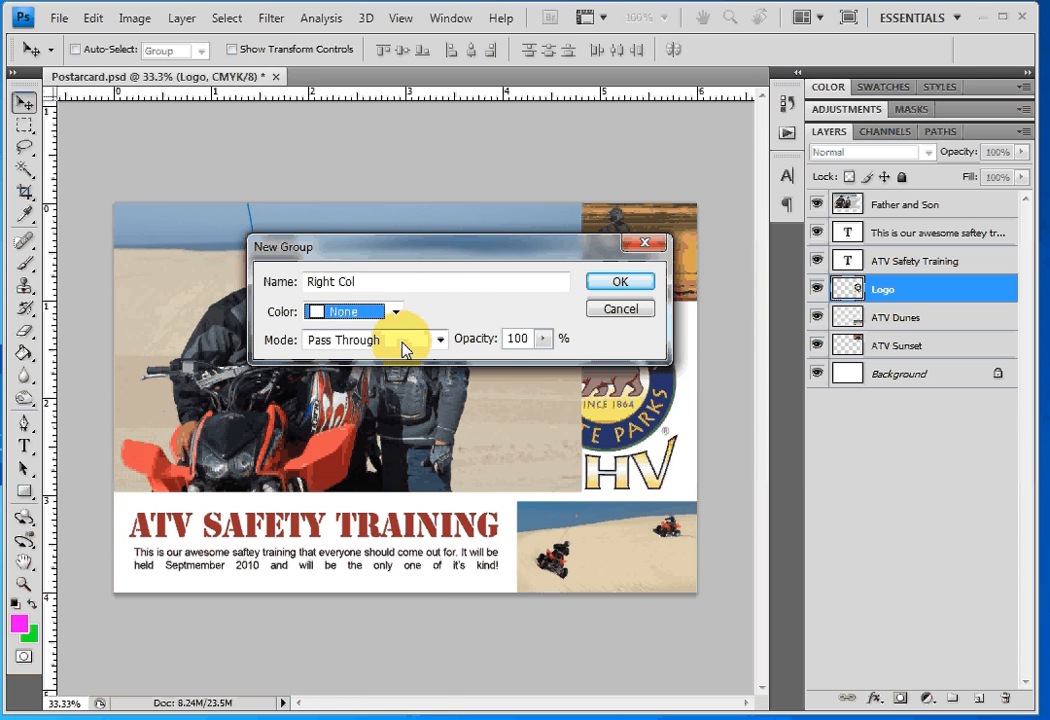
pyautogui.click(439, 341)
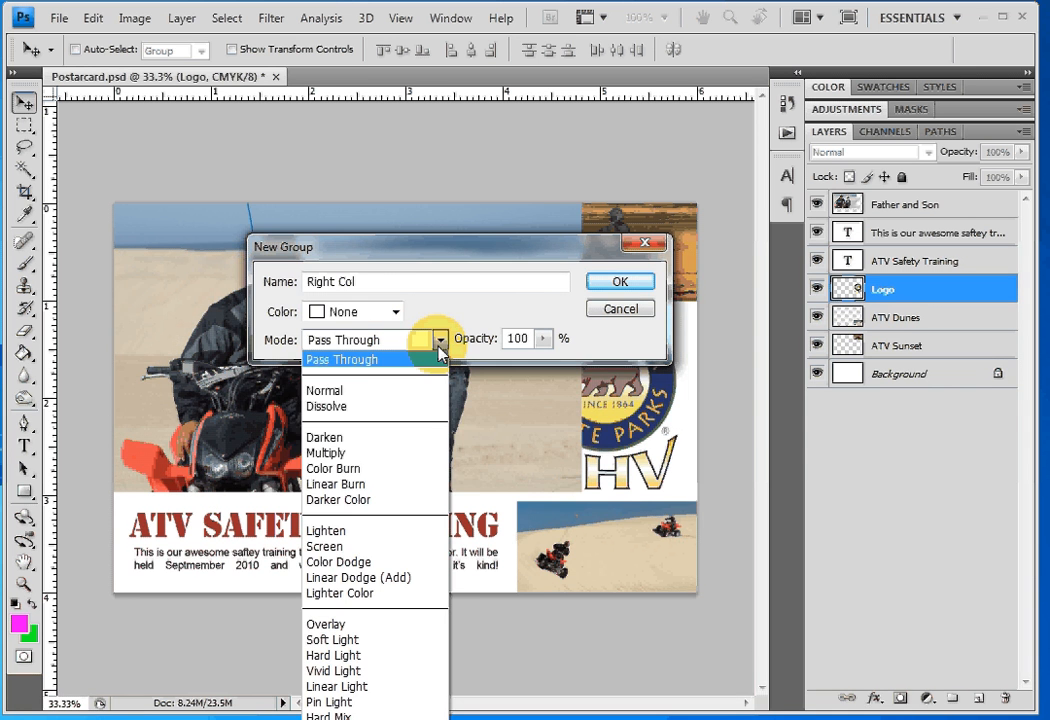
pyautogui.click(500, 325)
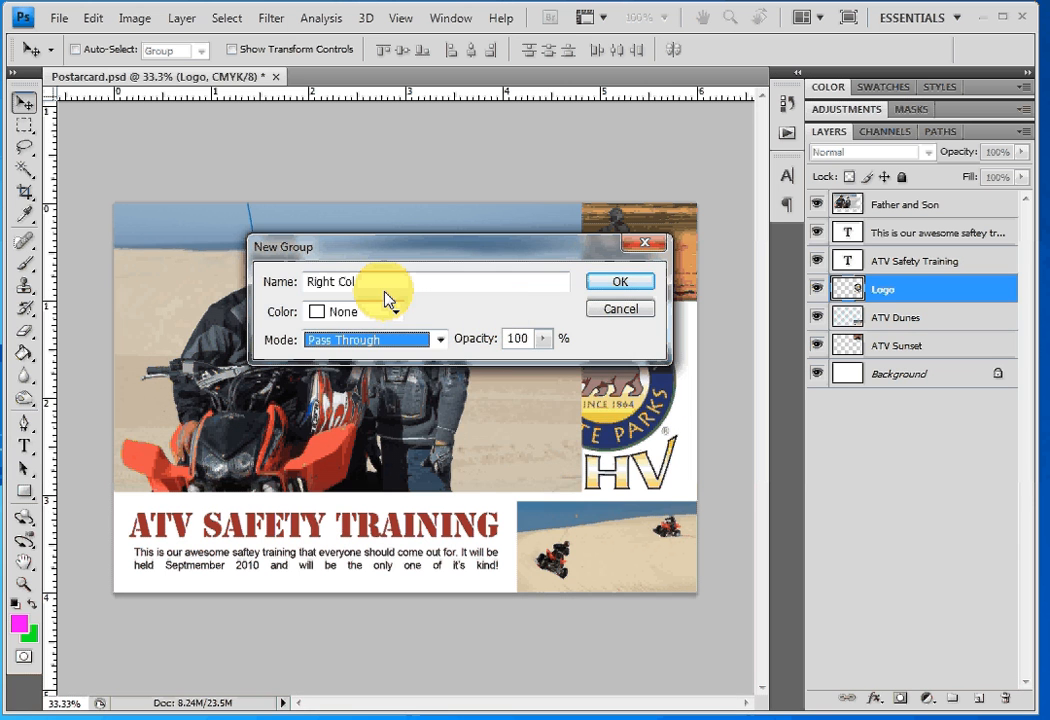
pyautogui.click(620, 284)
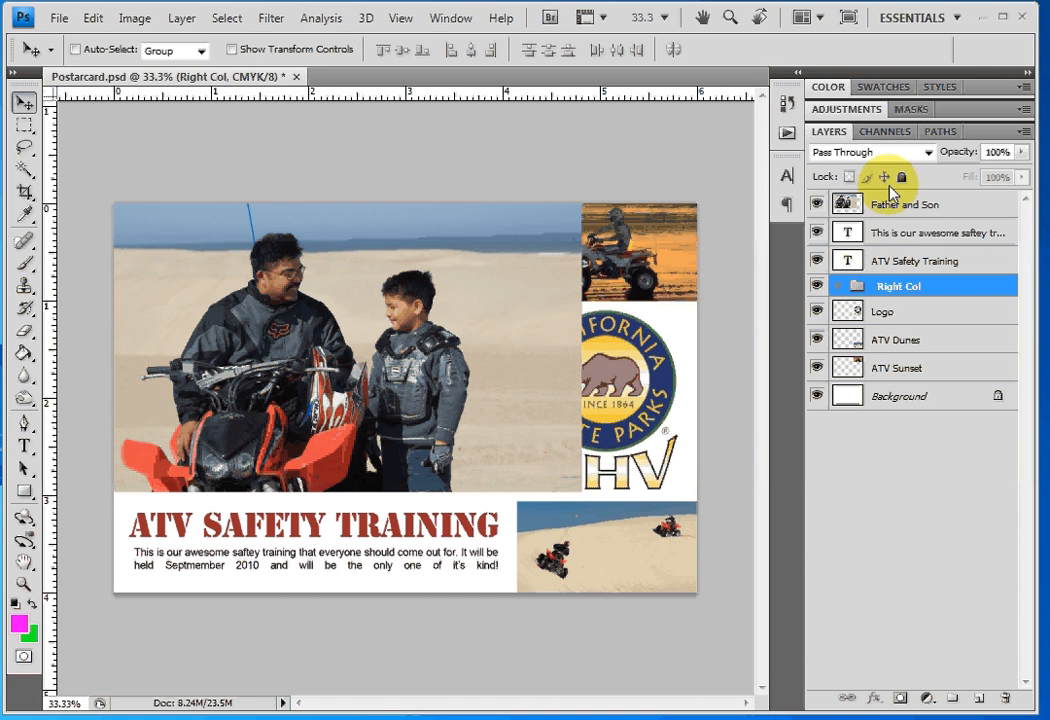
# - Select the Father and Son layer and collapse the Right Col group in the layer list
pyautogui.click(875, 316)
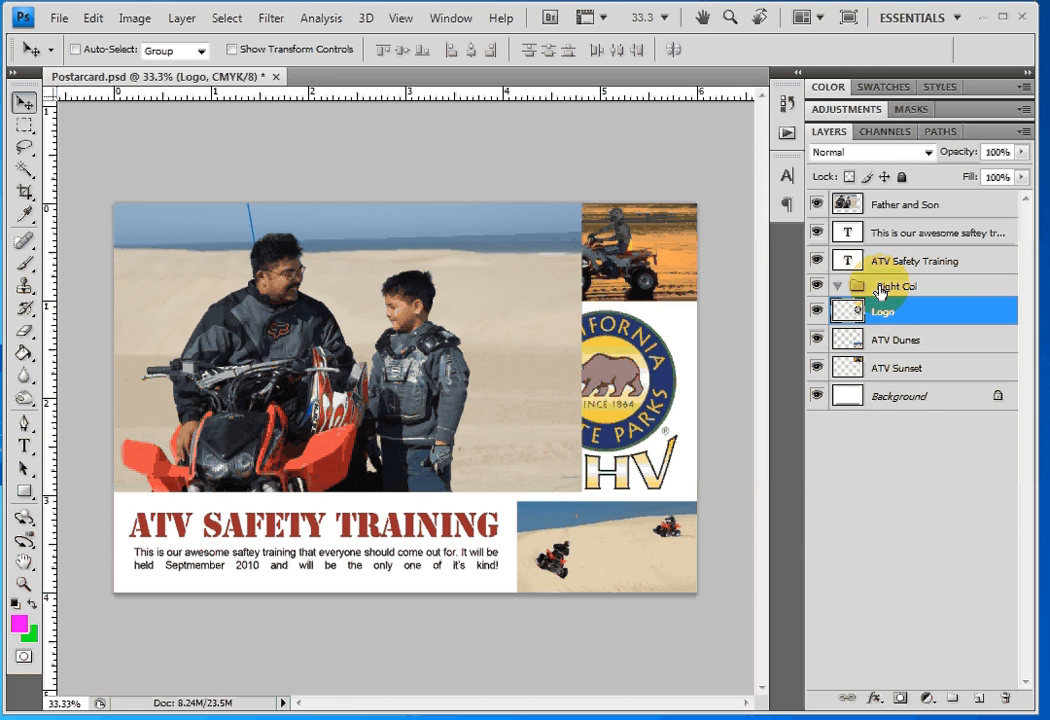
pyautogui.click(902, 210)
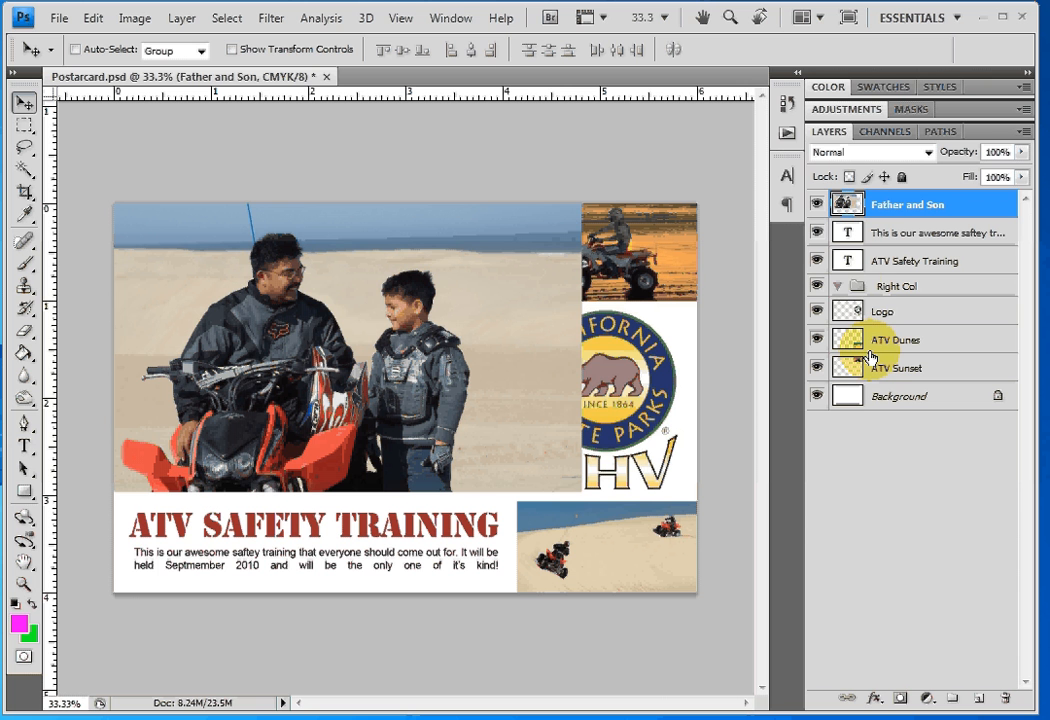
pyautogui.click(841, 288)
pyautogui.click(838, 288)
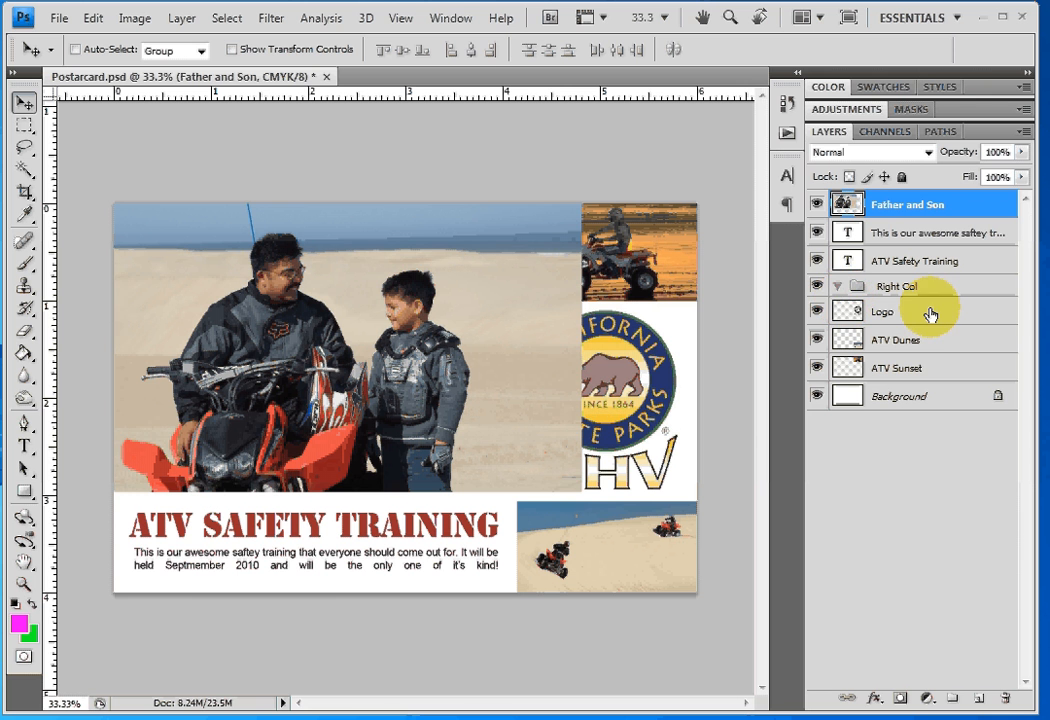
pyautogui.click(838, 289)
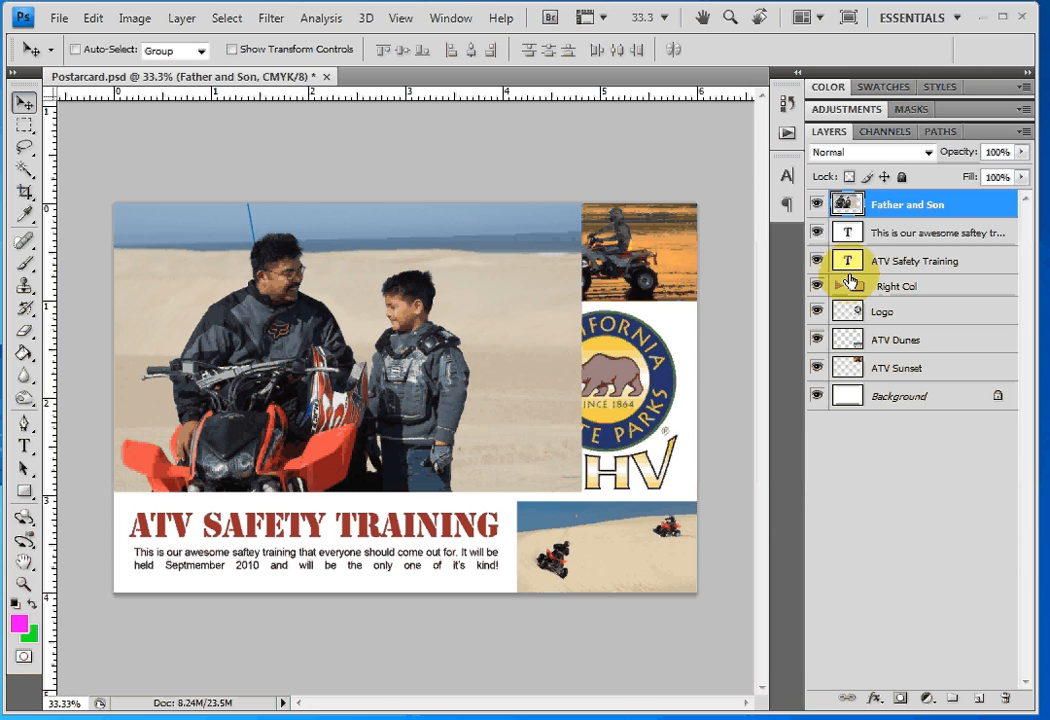
# - Move the Logo and ATV Dunes layers into the Right Col group, keeping Logo above ATV Dunes
pyautogui.click(846, 320)
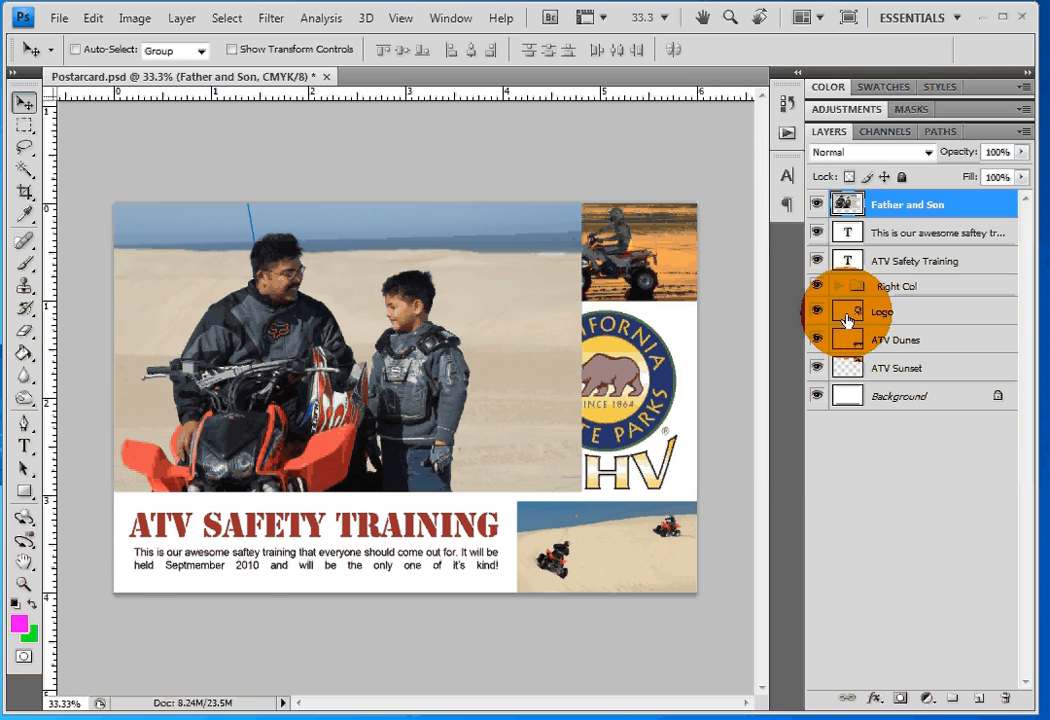
pyautogui.moveTo(846, 320); pyautogui.dragTo(877, 286)
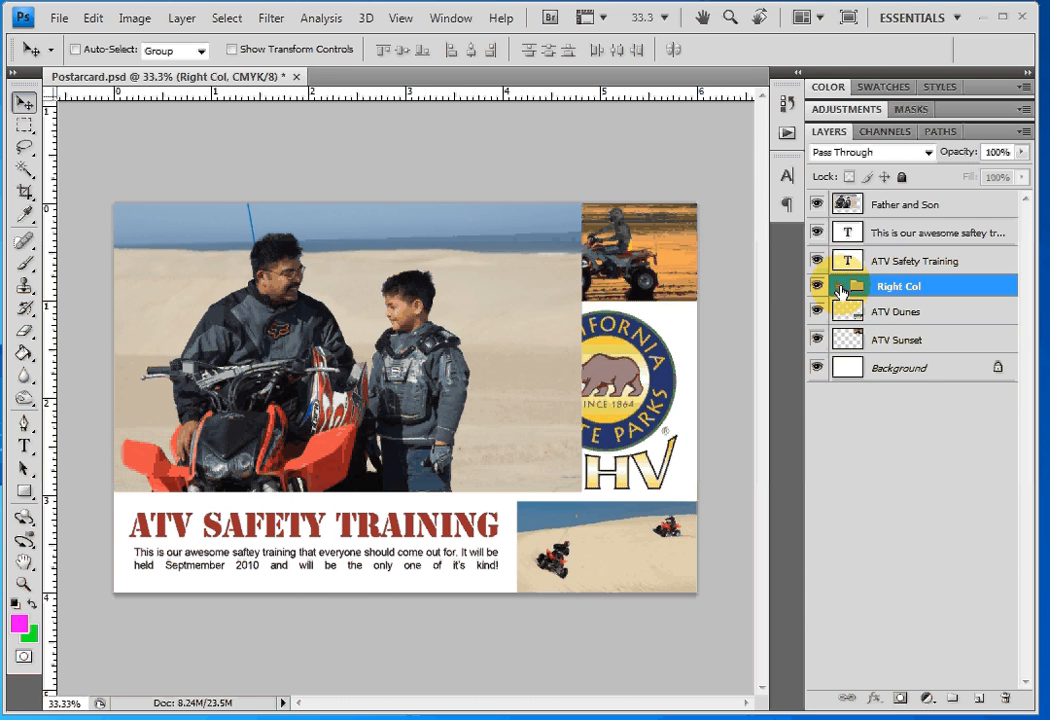
pyautogui.click(839, 287)
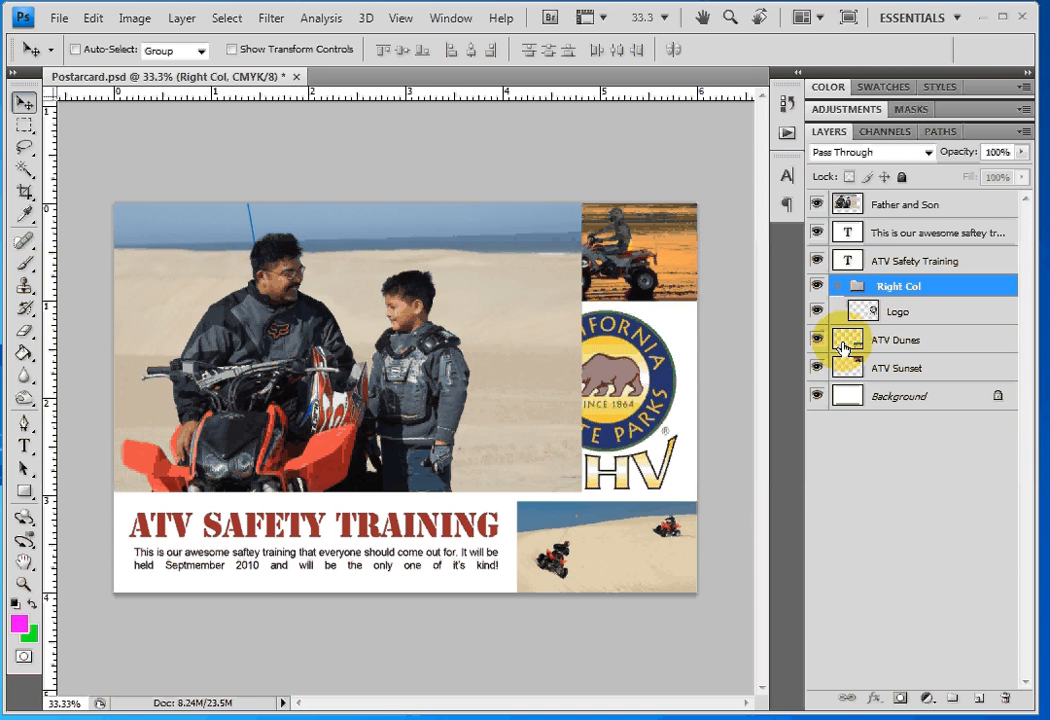
pyautogui.click(857, 344)
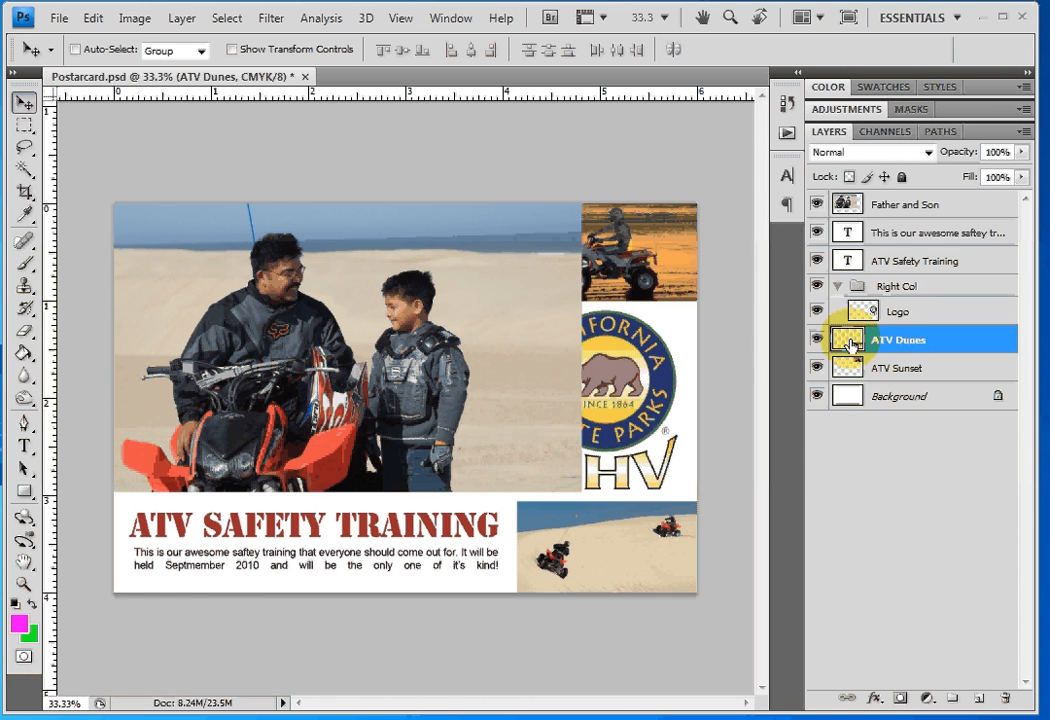
pyautogui.moveTo(850, 343); pyautogui.dragTo(879, 293)
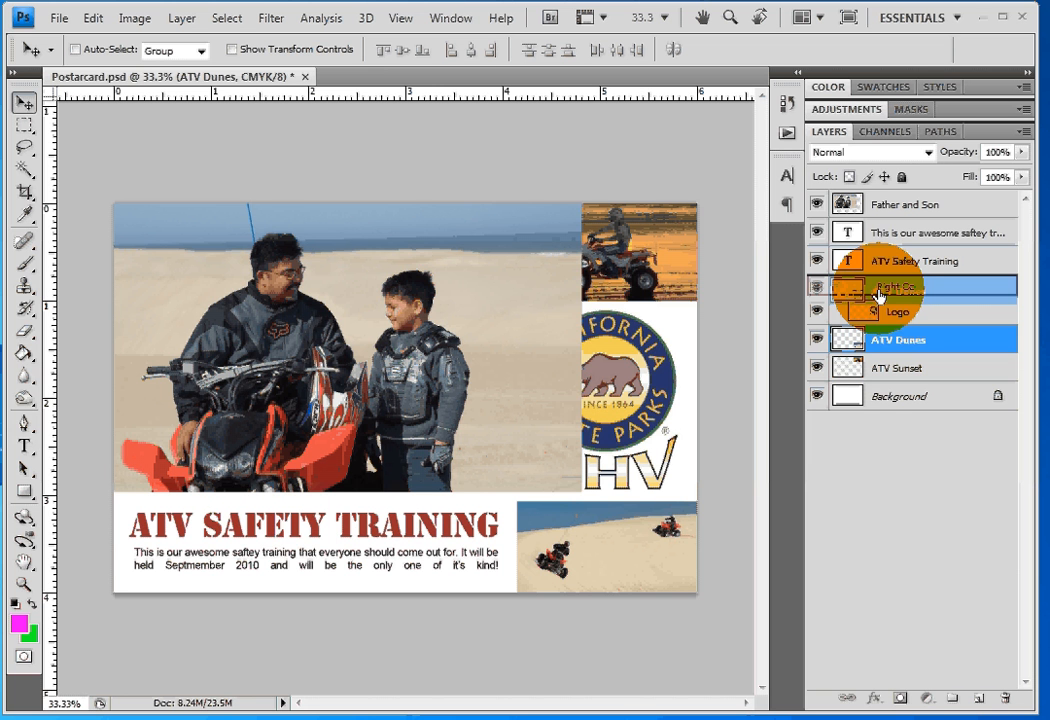
pyautogui.moveTo(878, 293); pyautogui.dragTo(879, 289)
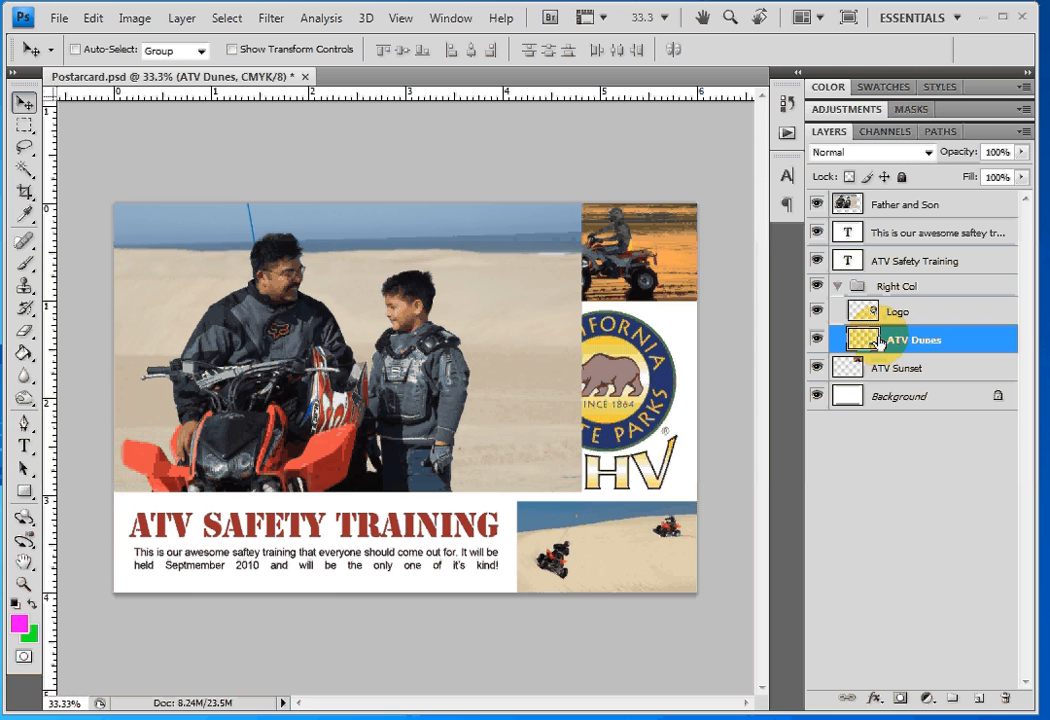
# - Collapse the Right Col group, move the ATV Sunset layer into it, and expand the group to show its three layers
pyautogui.click(830, 286)
pyautogui.click(853, 292)
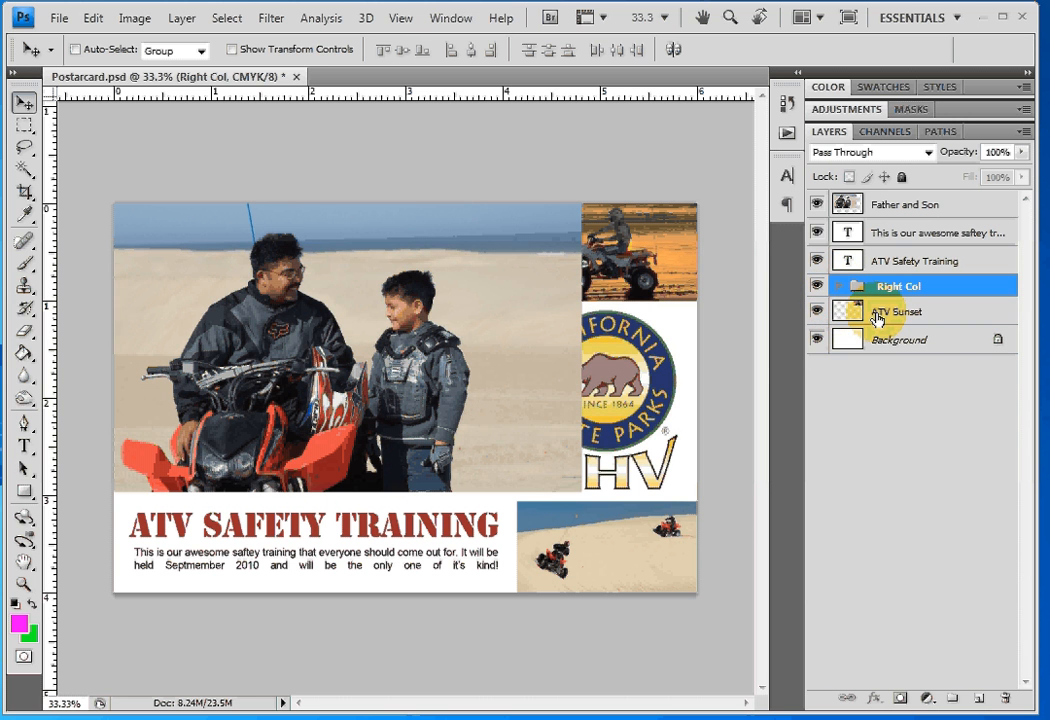
pyautogui.moveTo(877, 318); pyautogui.dragTo(847, 297)
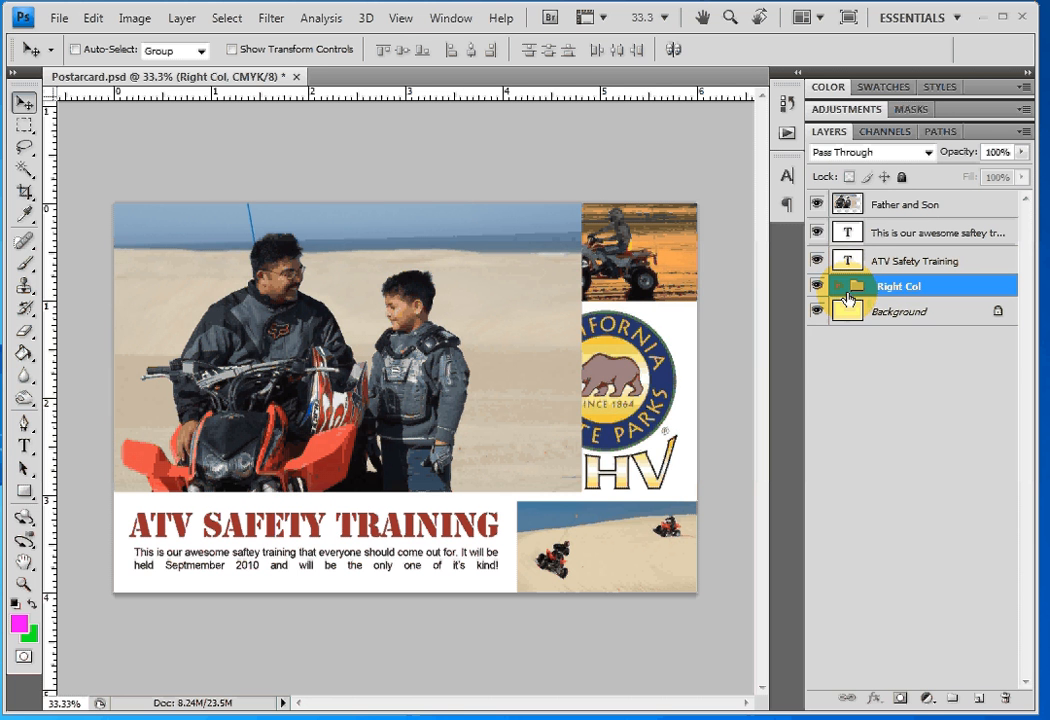
pyautogui.click(839, 287)
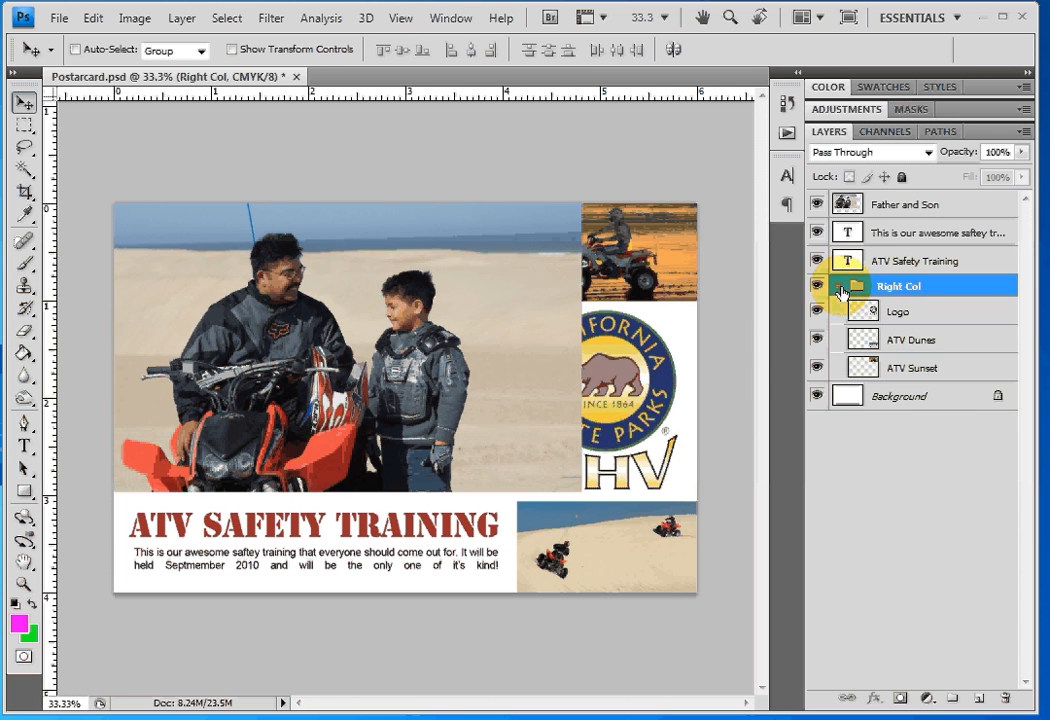
pyautogui.moveTo(877, 376)
pyautogui.mouseDown()
pyautogui.moveTo(868, 305)
pyautogui.moveTo(880, 308)
pyautogui.moveTo(868, 362)
pyautogui.moveTo(868, 309)
pyautogui.moveTo(845, 375)
pyautogui.moveTo(875, 372)
pyautogui.mouseUp()
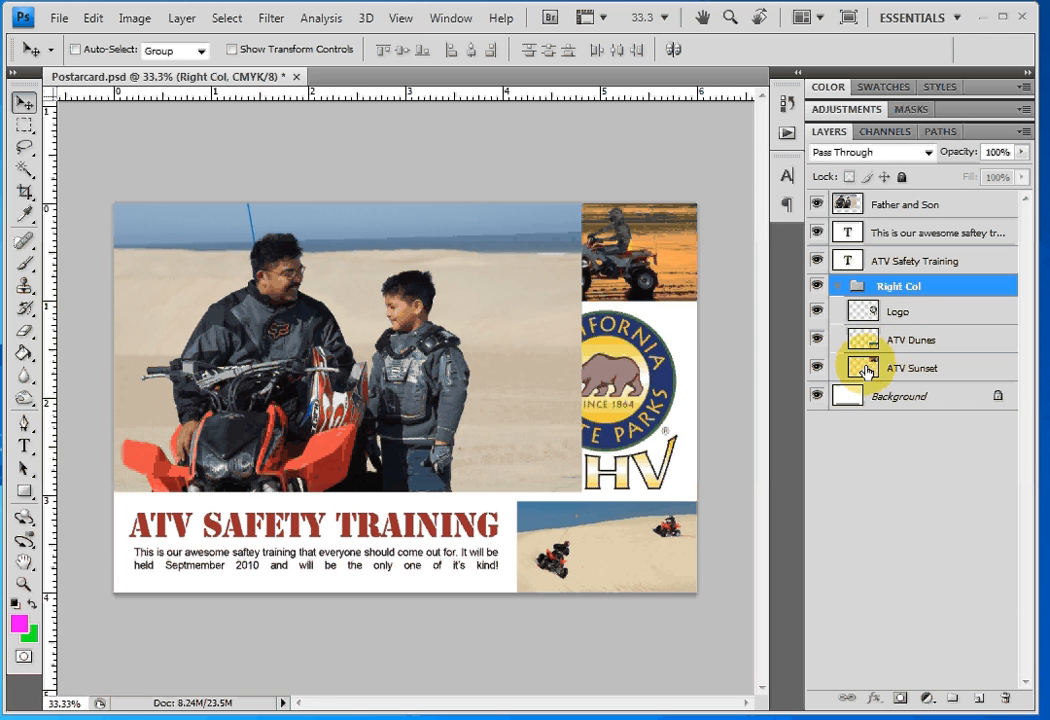
# - Try the ATV Dunes layer above Logo inside the Right Col group and return it to its place between Logo and ATV Sunset
pyautogui.click(860, 346)
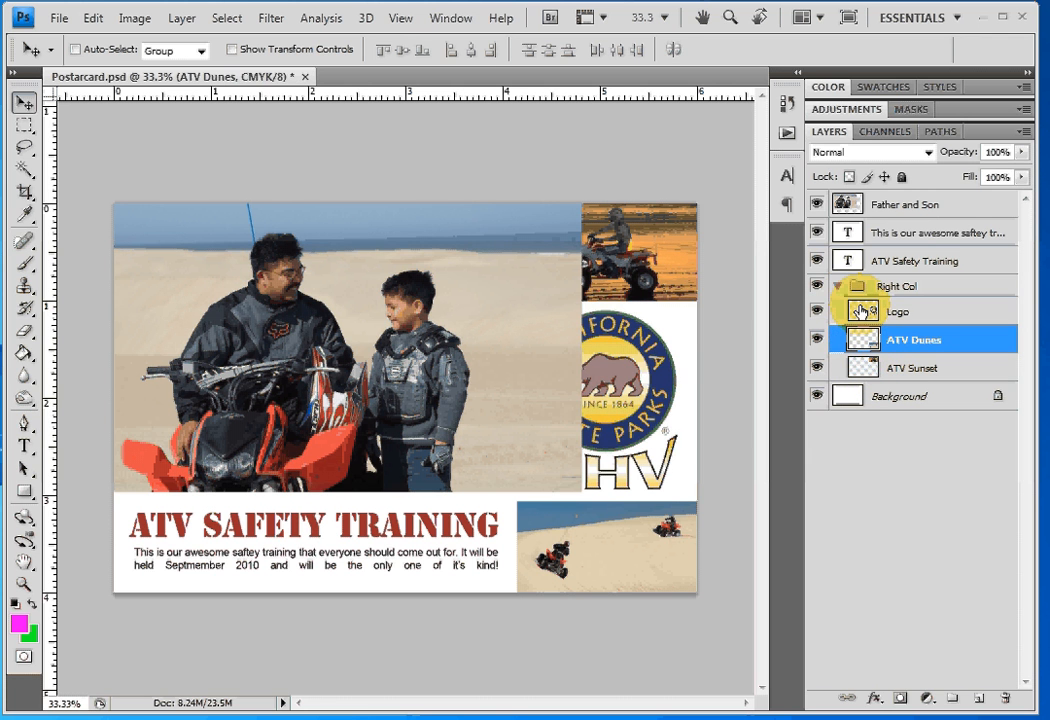
pyautogui.click(858, 348)
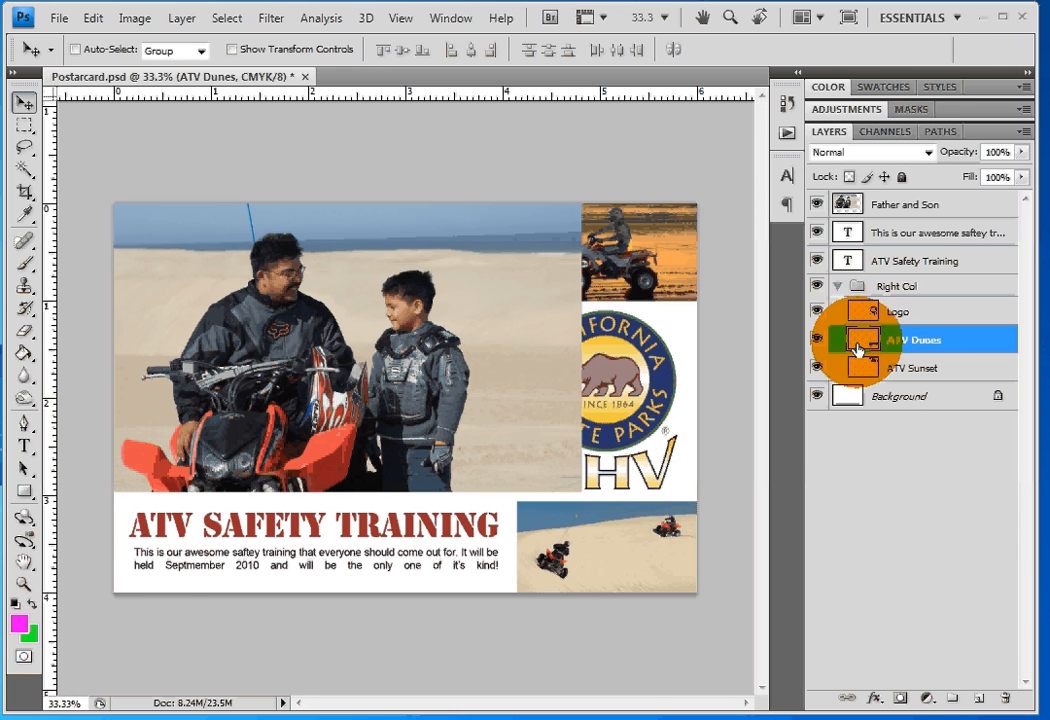
pyautogui.moveTo(858, 350); pyautogui.dragTo(864, 311)
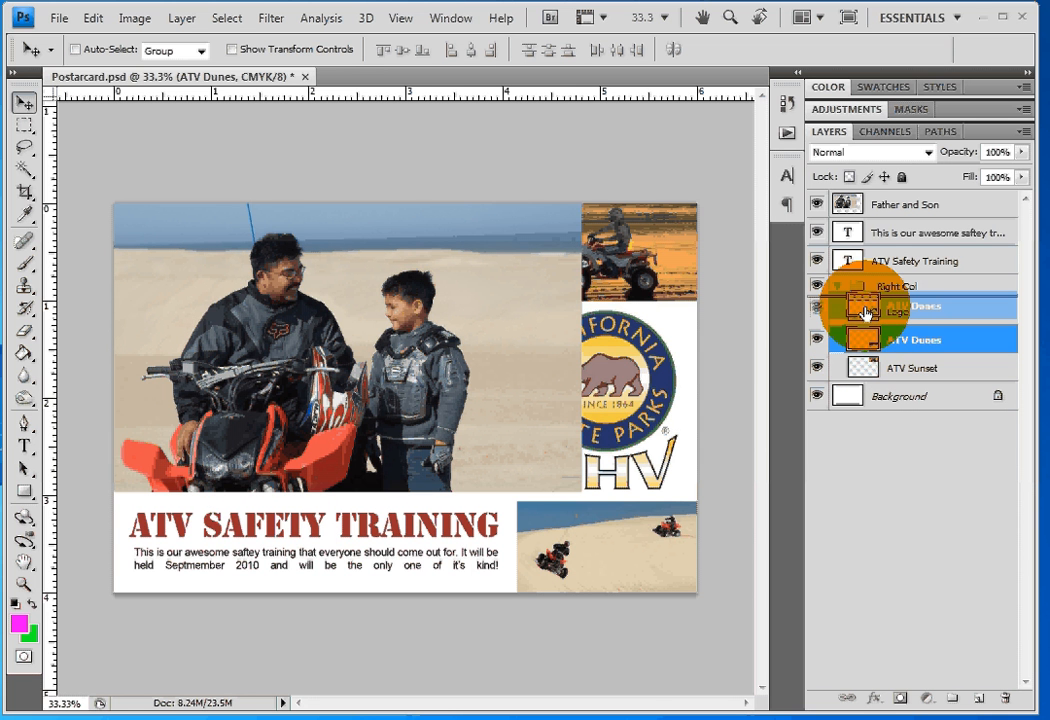
pyautogui.moveTo(864, 312); pyautogui.dragTo(865, 313)
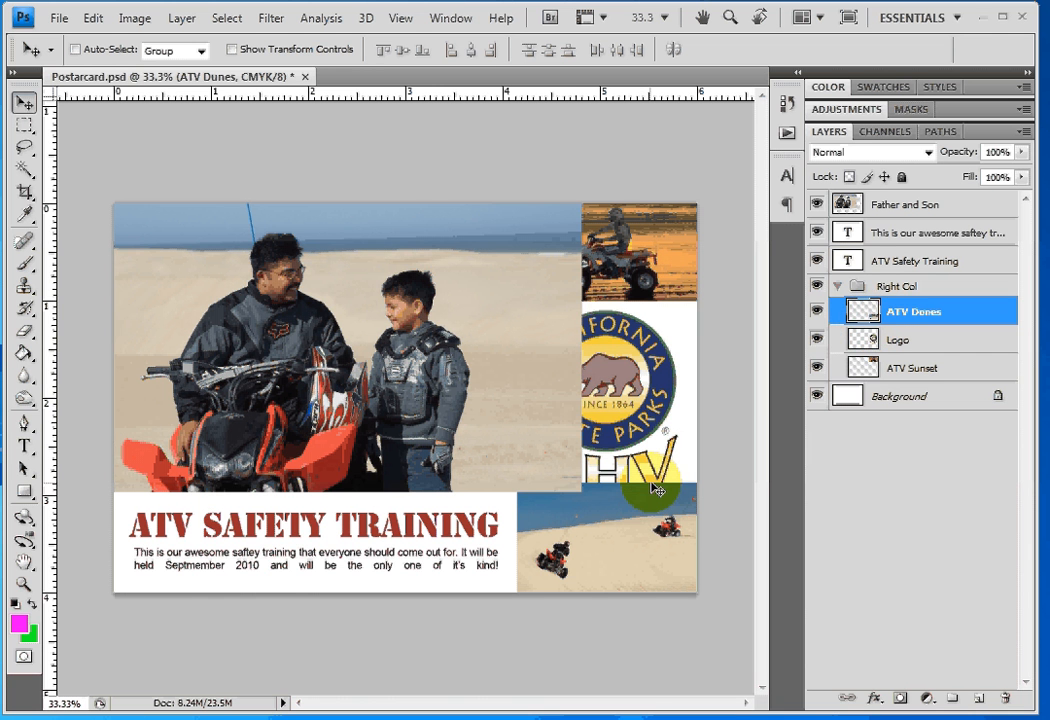
pyautogui.click(863, 314)
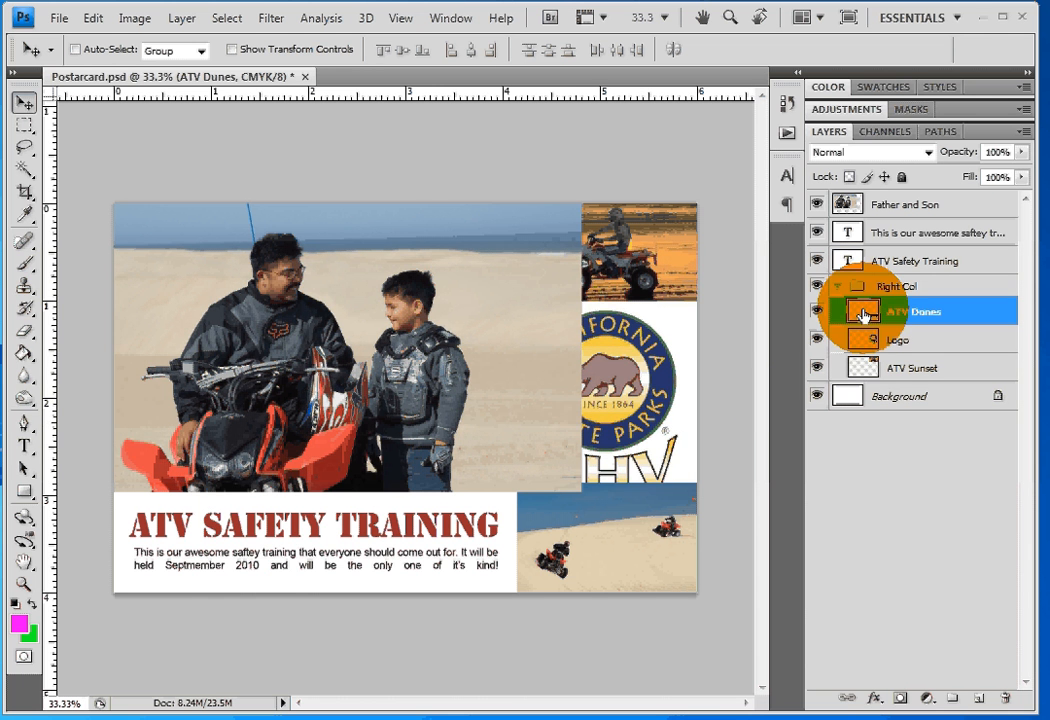
pyautogui.moveTo(863, 314); pyautogui.dragTo(864, 342)
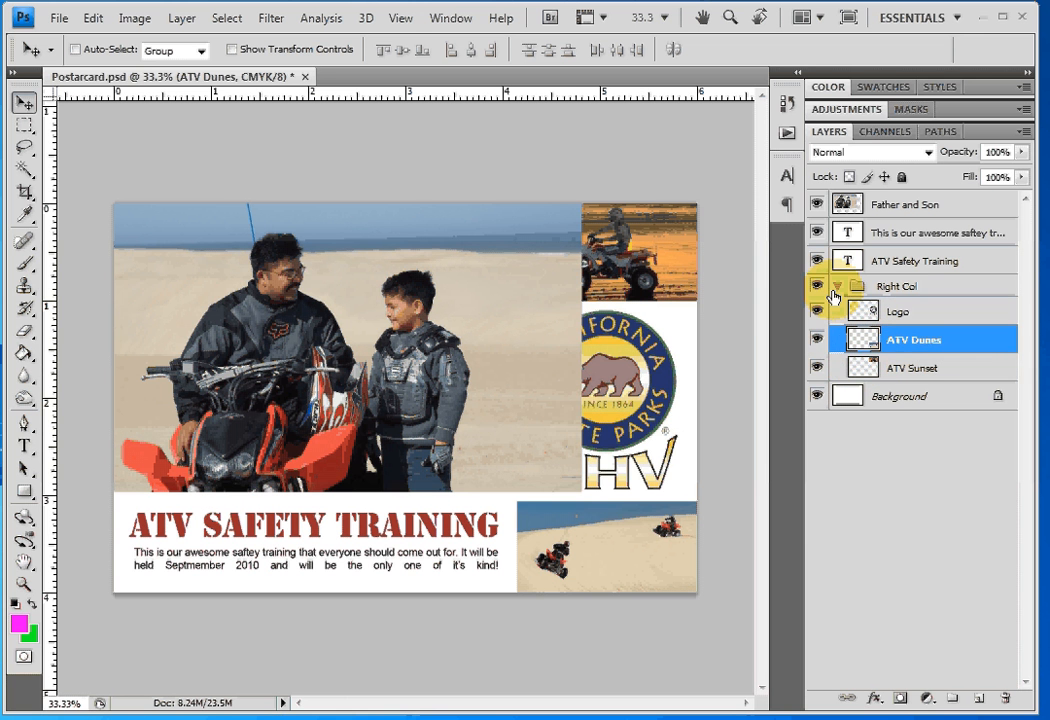
# - Collapse the Right Col group and toggle its visibility off and on several times, leaving the group visible
pyautogui.click(840, 290)
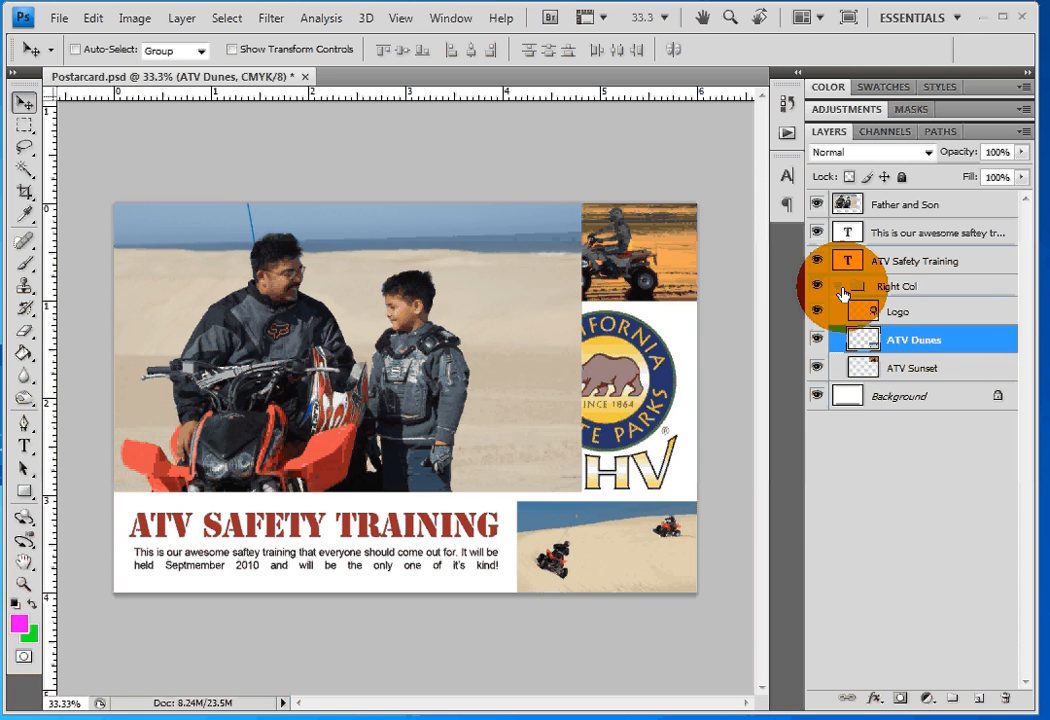
pyautogui.click(818, 288)
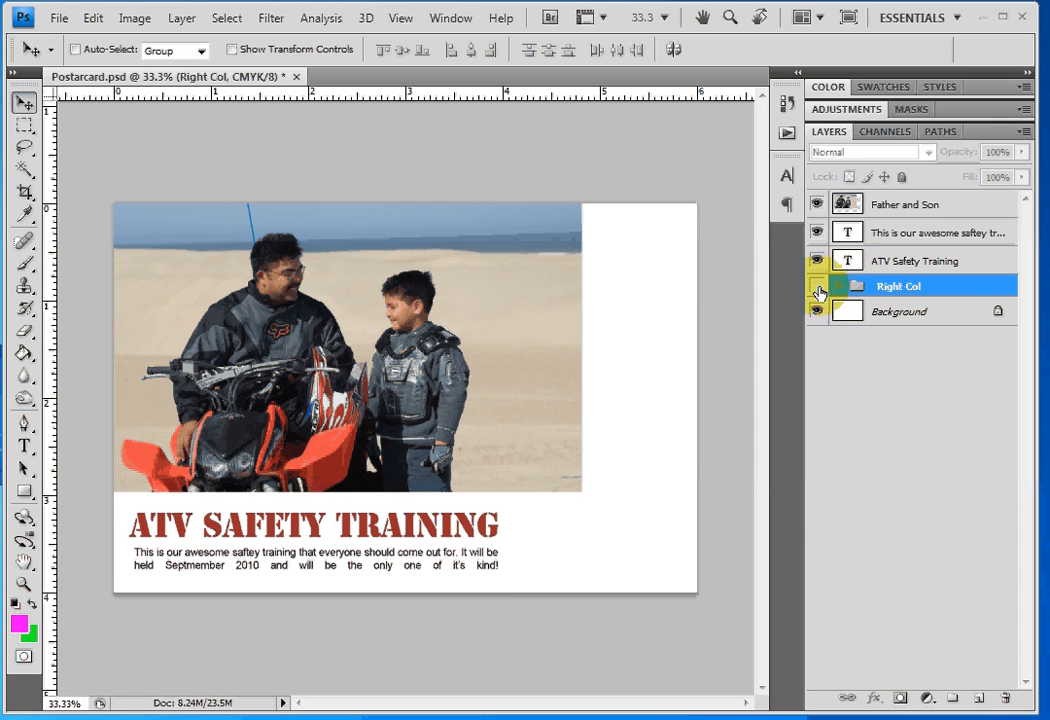
pyautogui.click(818, 288)
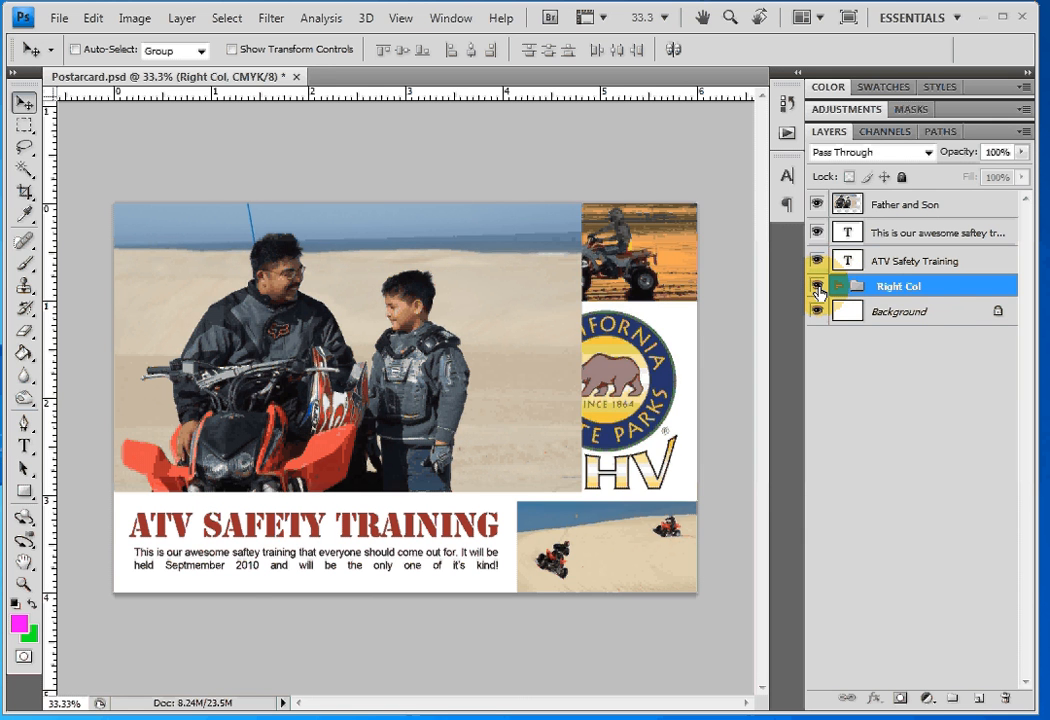
pyautogui.click(818, 288)
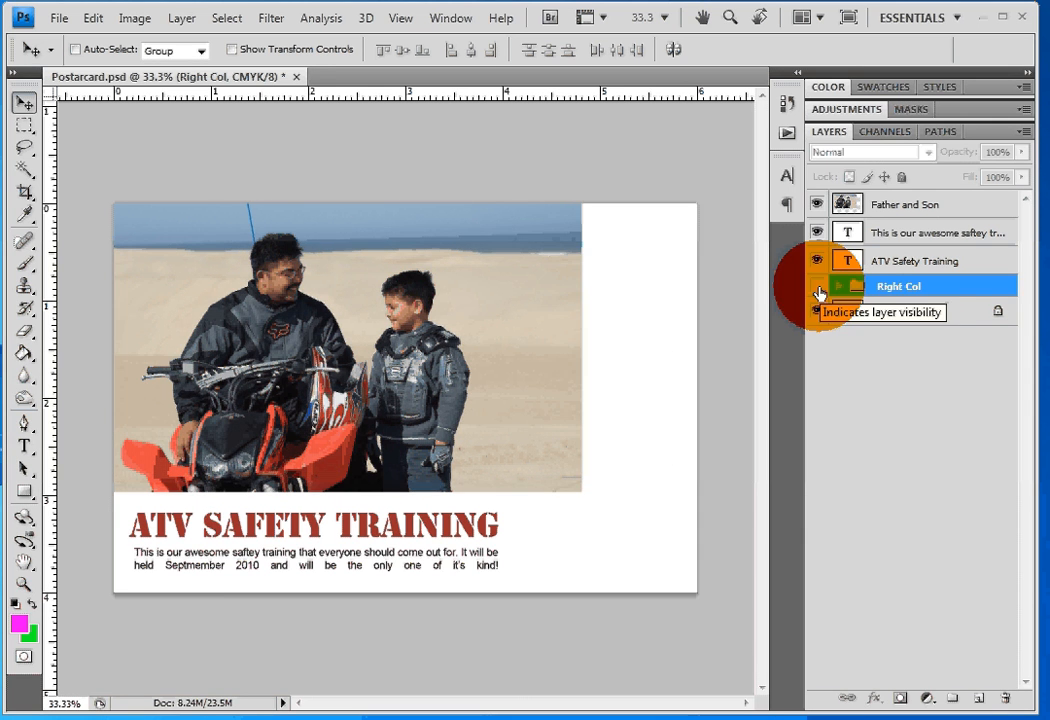
pyautogui.click(818, 288)
pyautogui.click(818, 288)
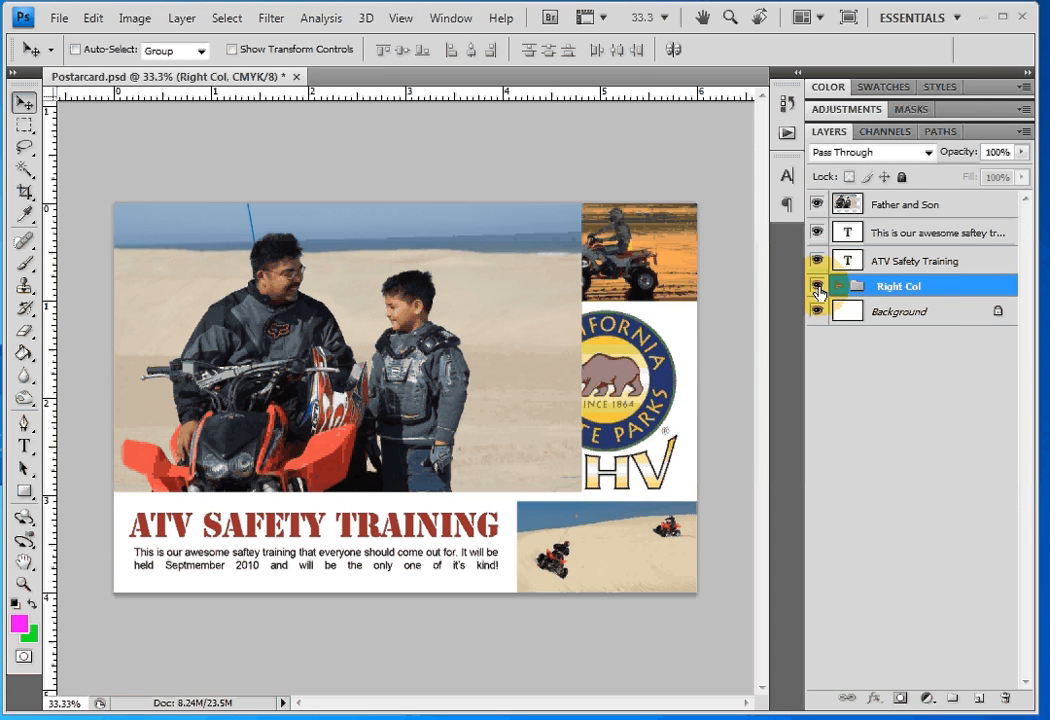
pyautogui.click(818, 288)
pyautogui.click(818, 288)
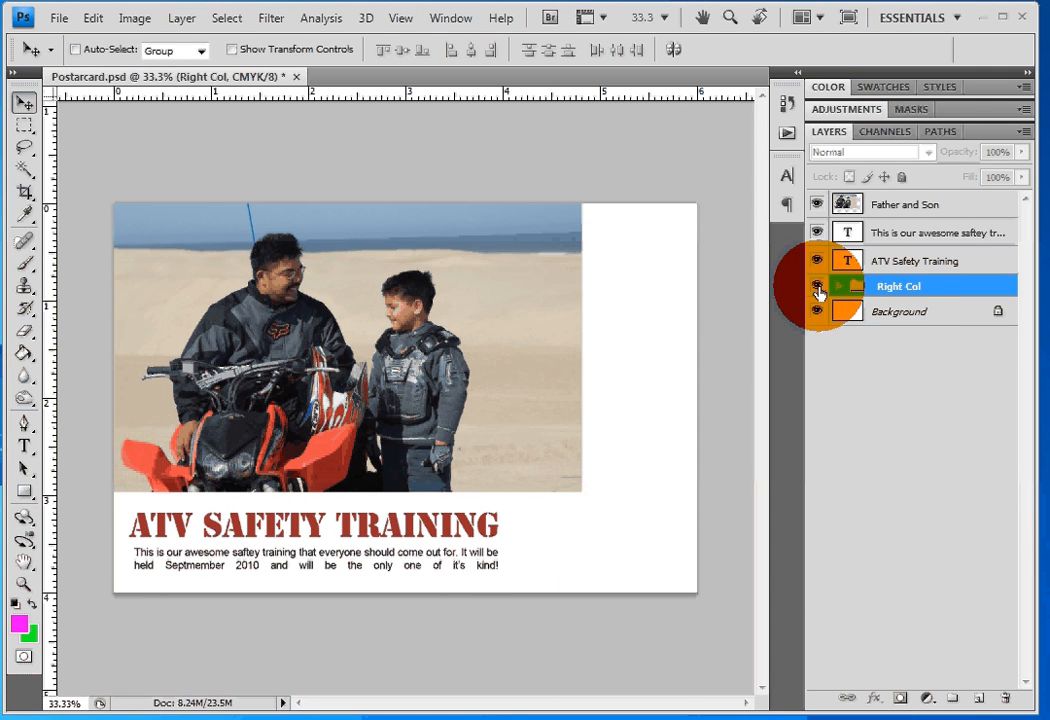
pyautogui.click(818, 288)
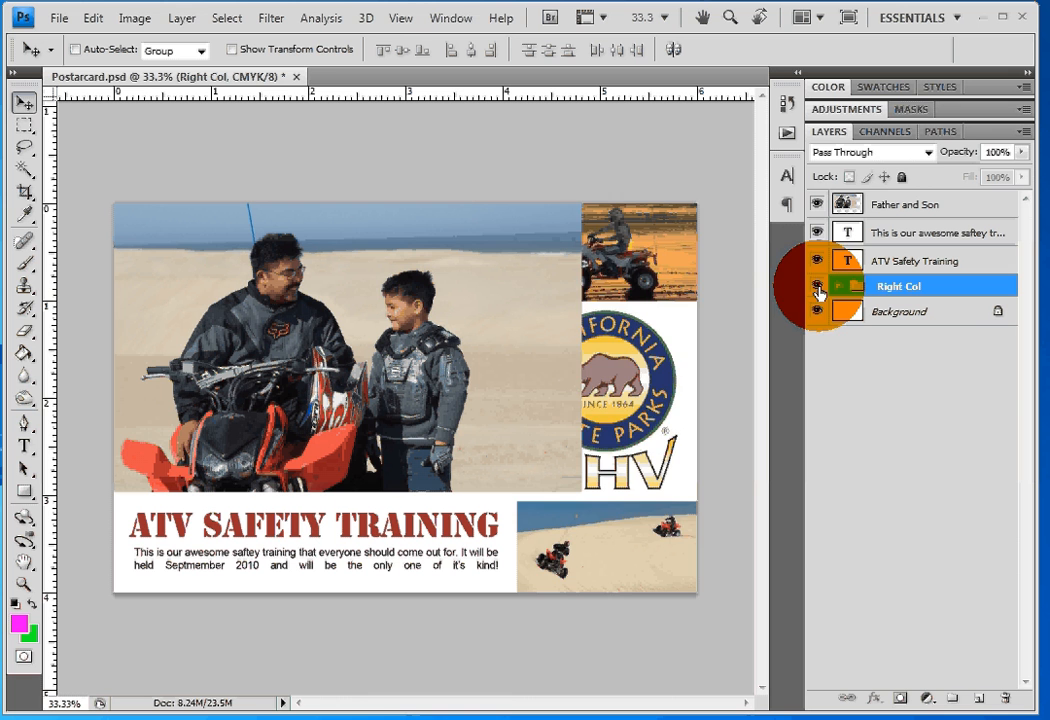
pyautogui.click(818, 288)
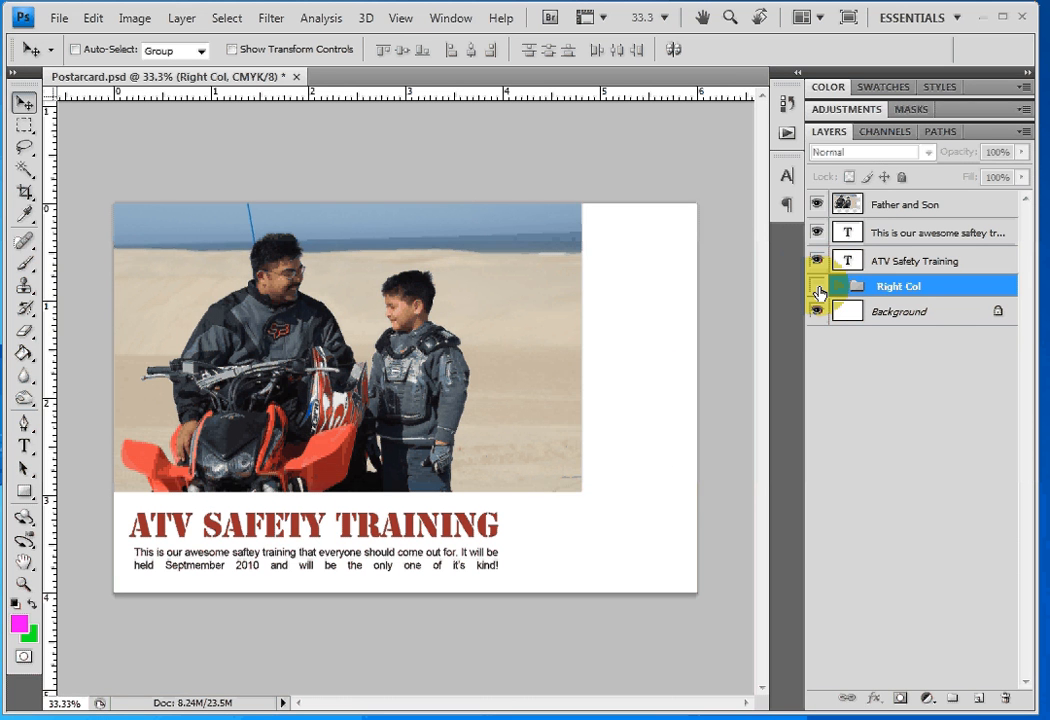
pyautogui.click(818, 288)
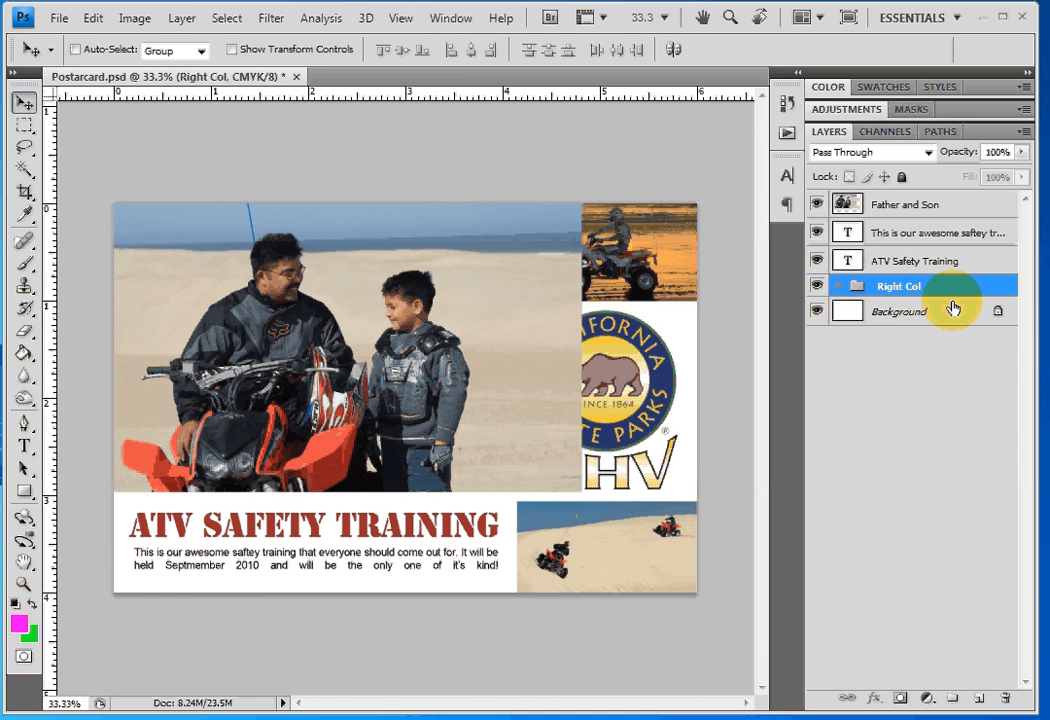
# - Move the Right Col group to the top of the layer stack, above the Father and Son layer
pyautogui.click(856, 293)
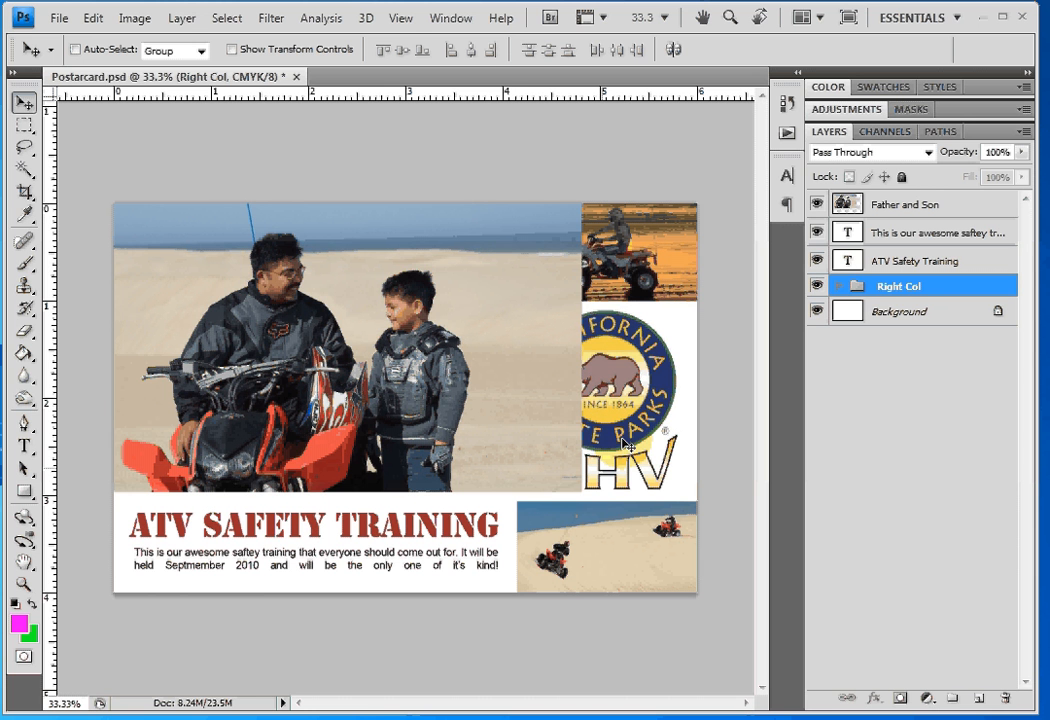
pyautogui.click(856, 290)
pyautogui.moveTo(856, 290); pyautogui.dragTo(866, 203)
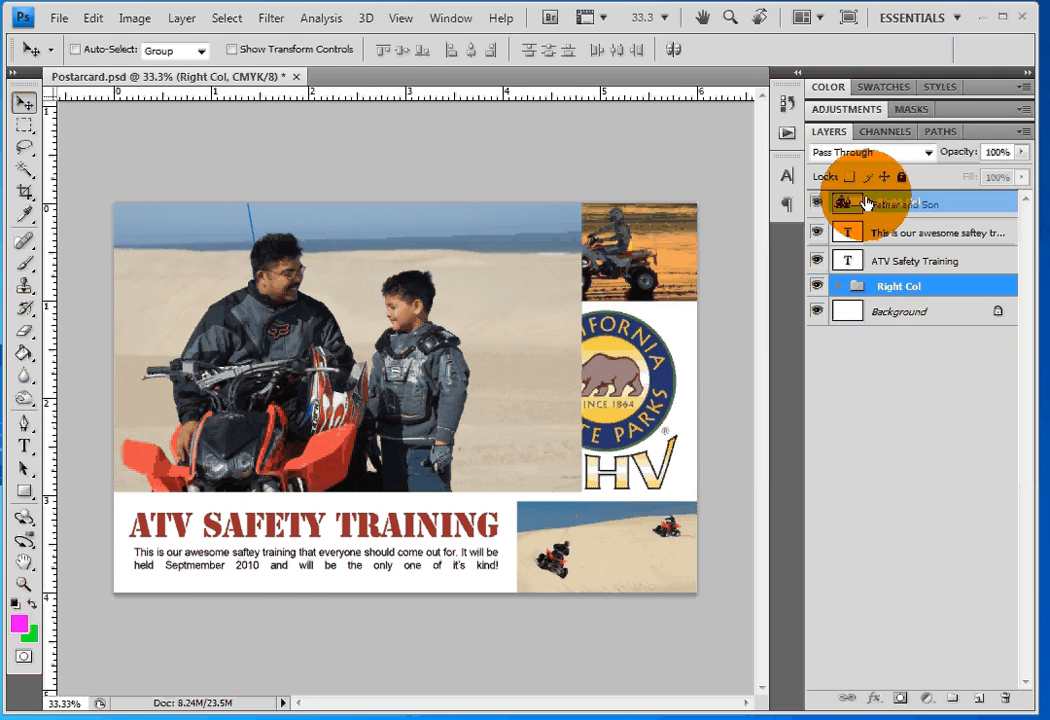
pyautogui.moveTo(866, 203); pyautogui.dragTo(866, 198)
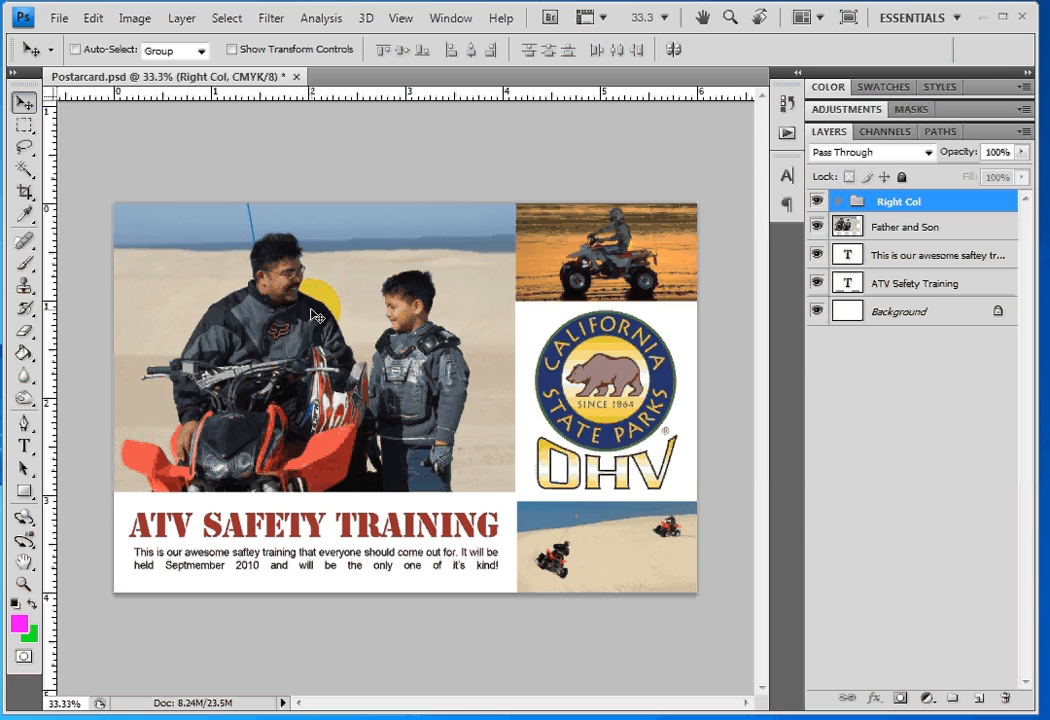
# - Expand the Right Col group and shift its whole contents to the right, partly past the postcard's right edge
pyautogui.click(838, 203)
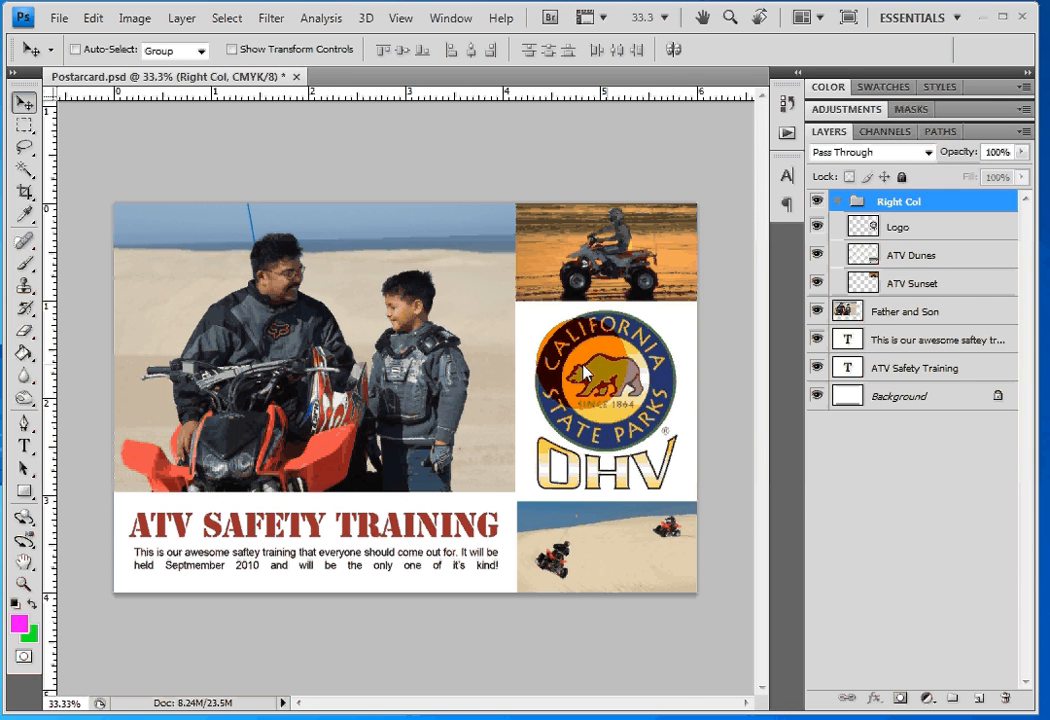
pyautogui.moveTo(586, 371); pyautogui.dragTo(641, 366)
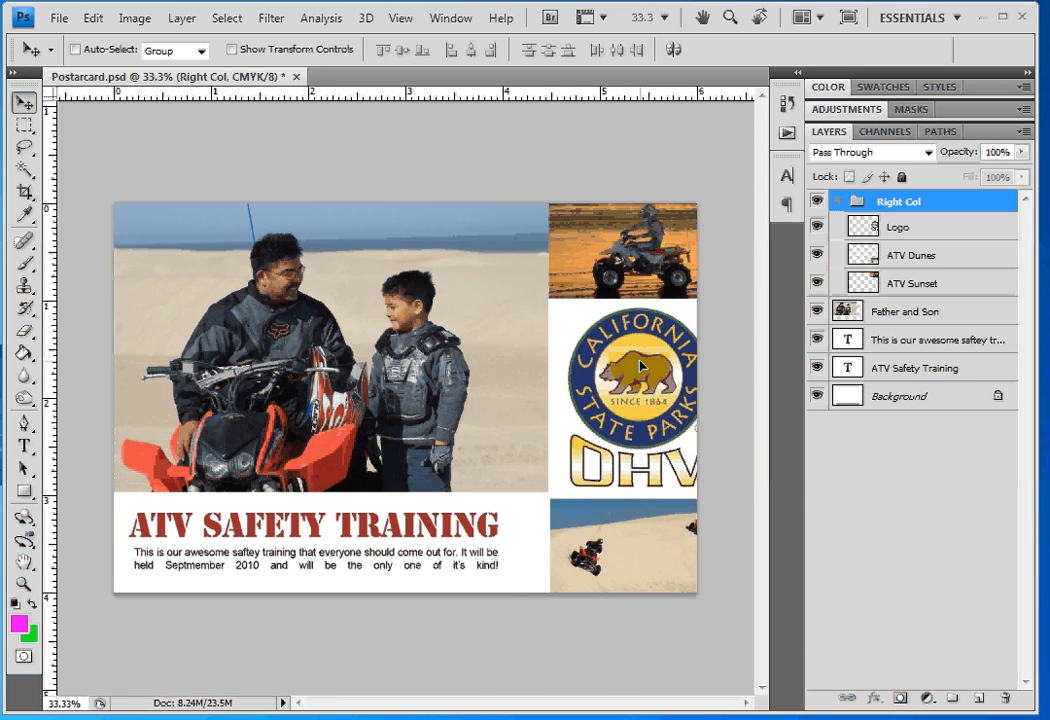
pyautogui.click(903, 225)
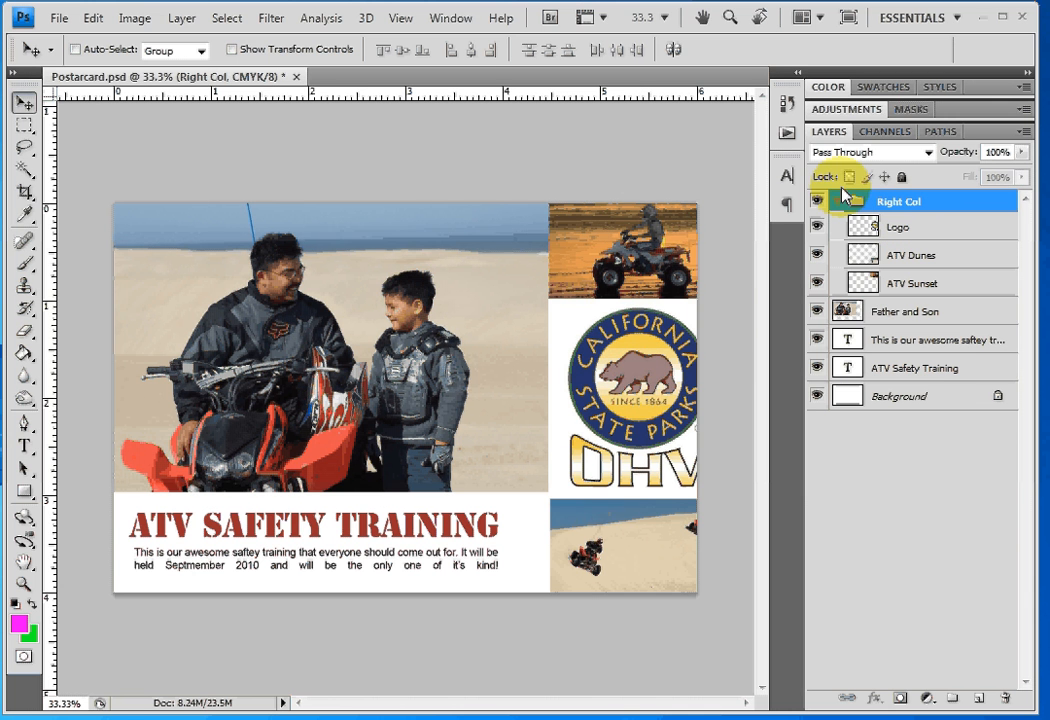